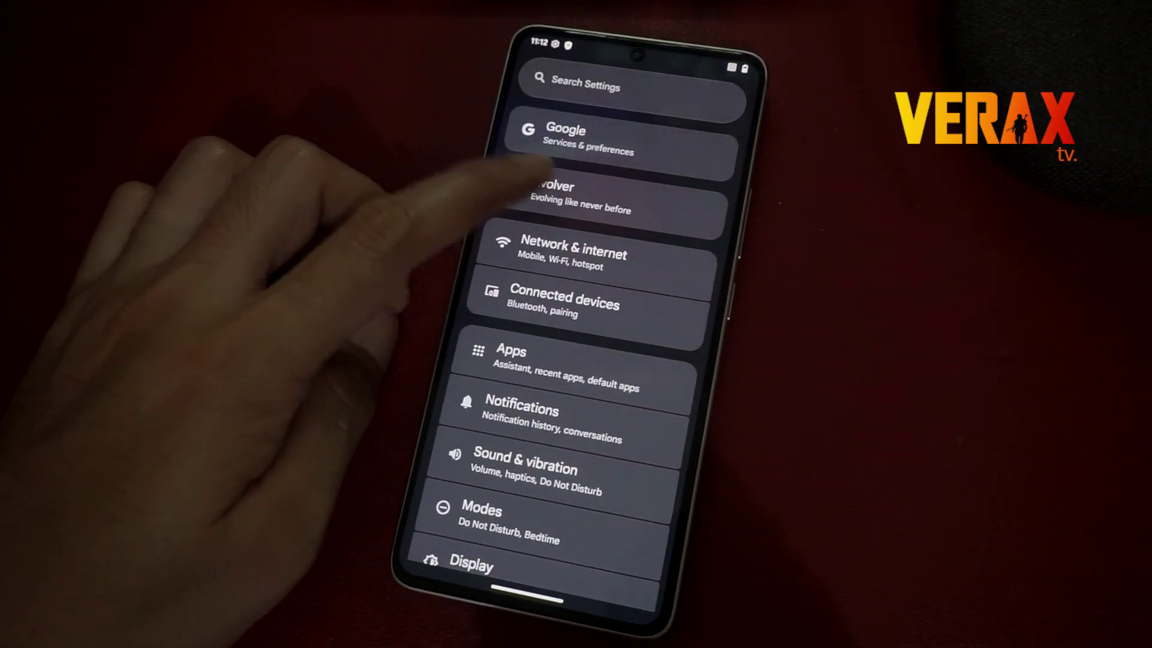
Browse the Evolver theme options and the available UDFPS fingerprint icon styles on the phone
click(498, 171)
scroll(576, 330, down, 4)
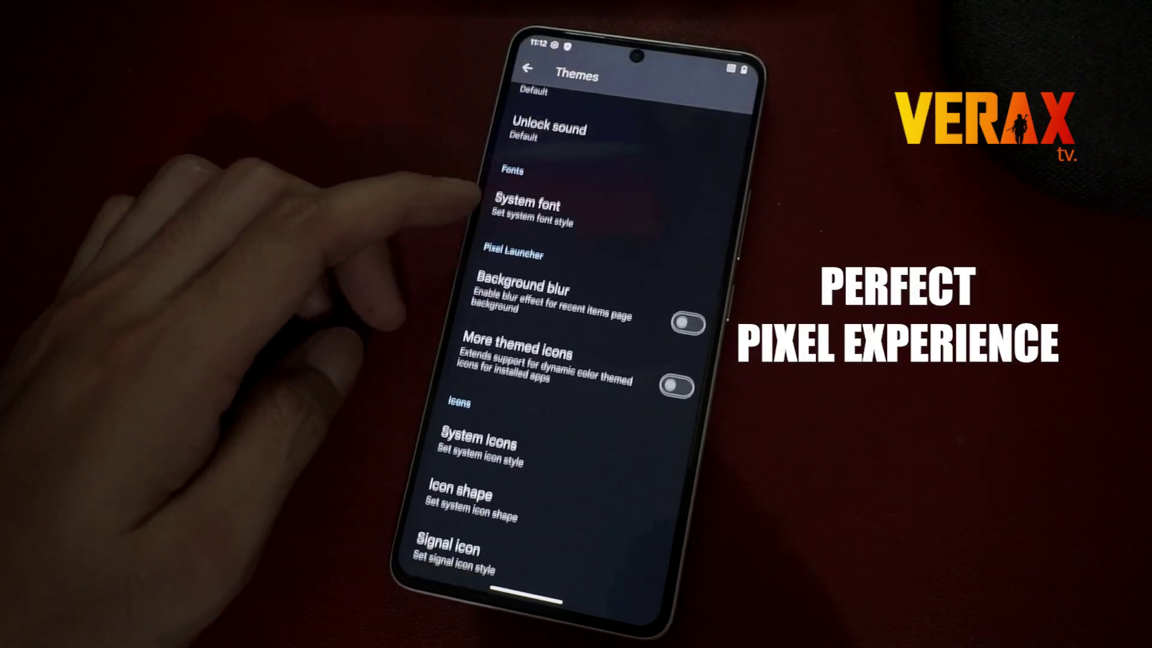
scroll(576, 330, down, 5)
click(509, 287)
scroll(576, 330, down, 6)
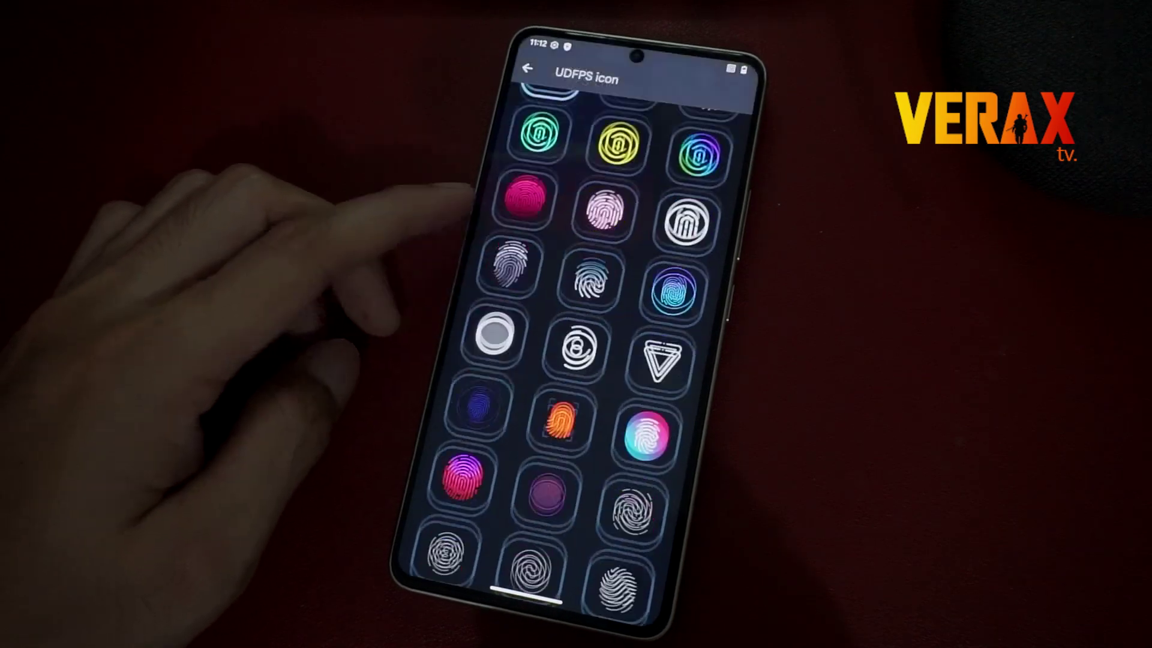
scroll(576, 330, up, 6)
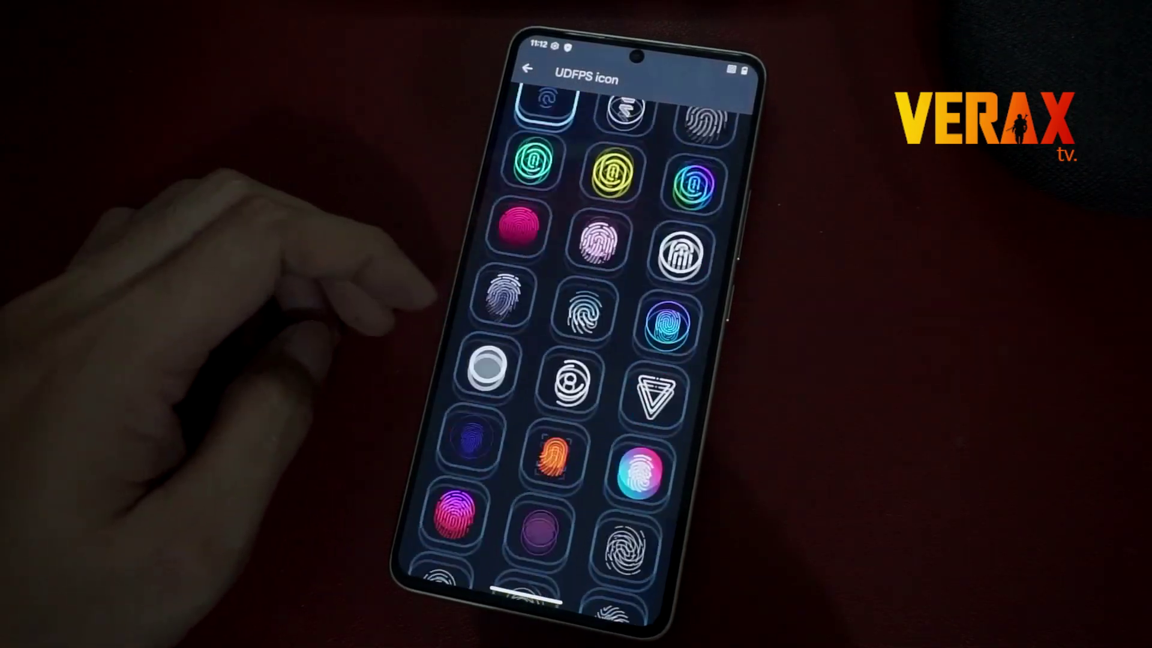
click(527, 68)
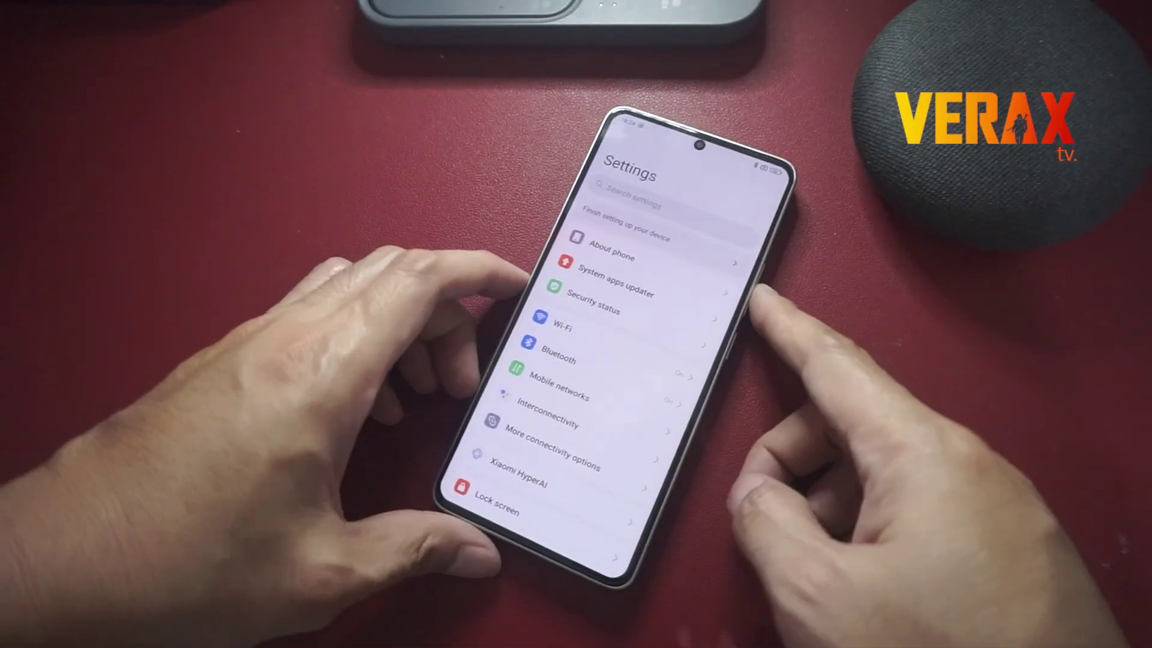
View the phone's About phone details and return to the home screen
click(596, 257)
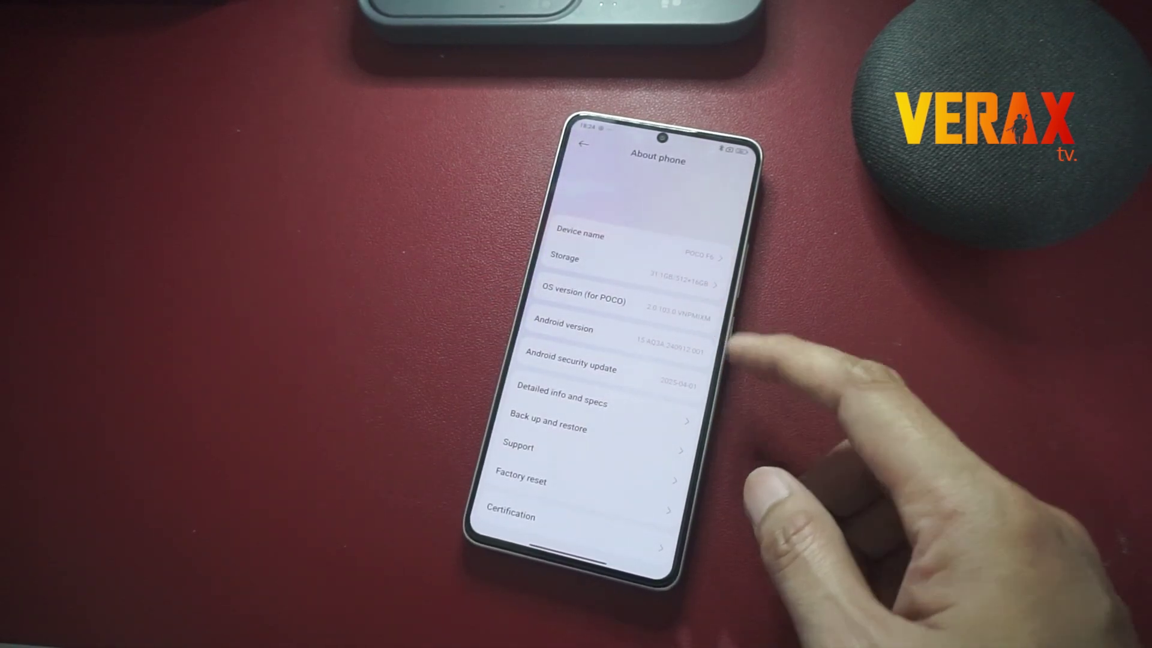
drag(567, 557, 624, 420)
click(733, 329)
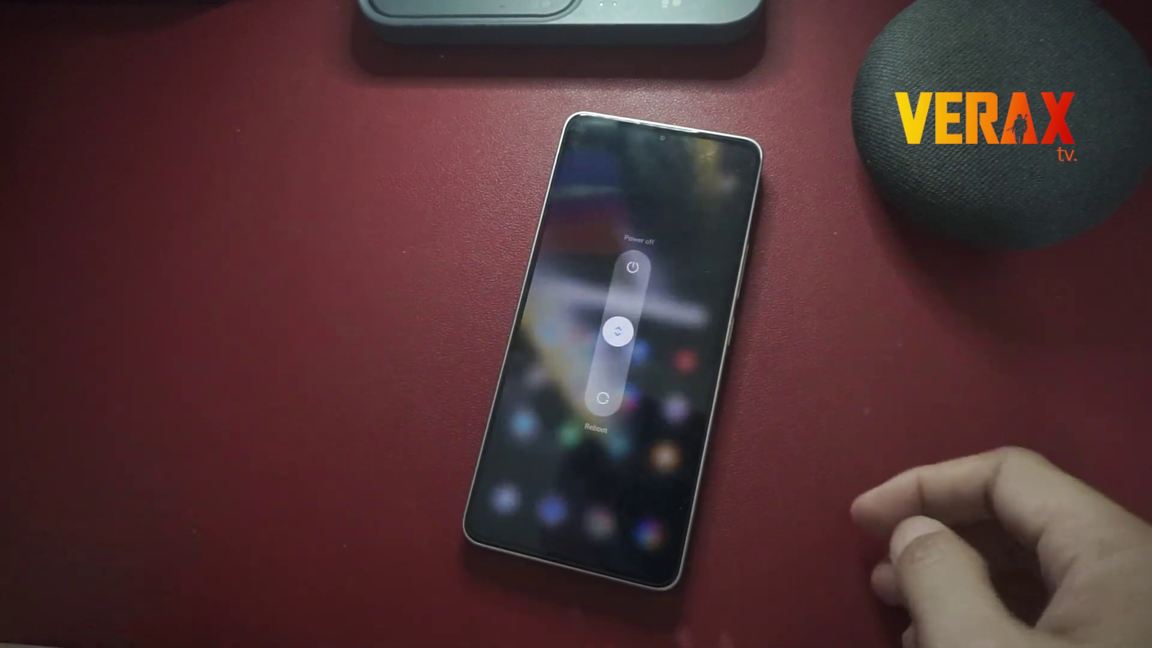
drag(618, 332, 632, 267)
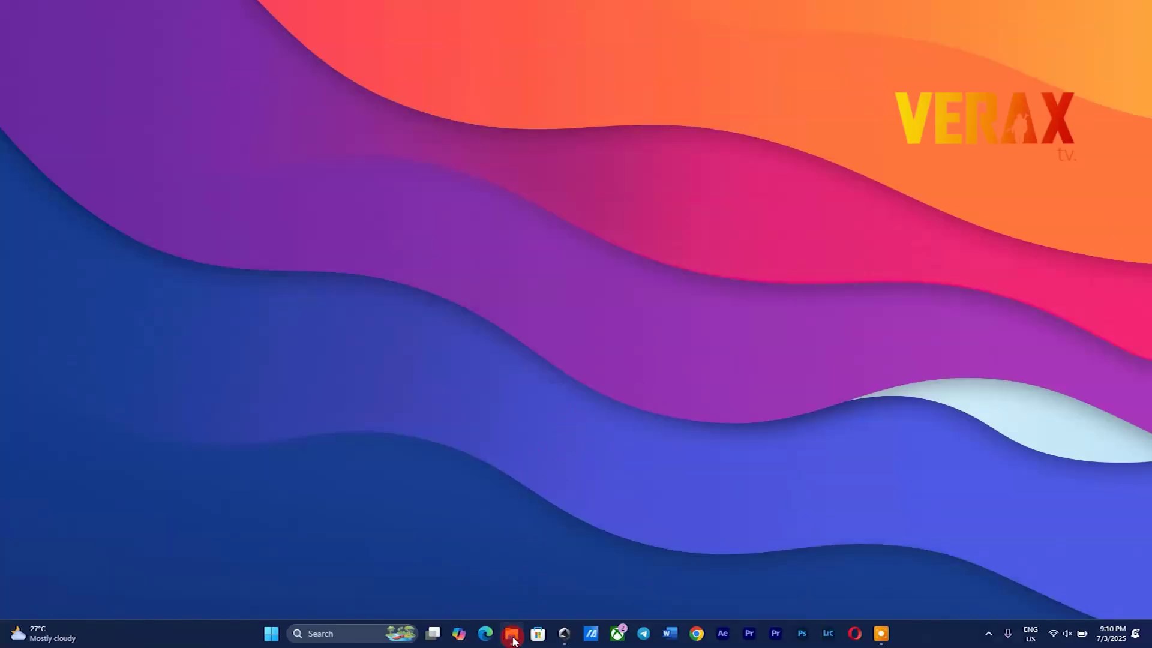
Open the platform-tools folder inside the POCO F6 folder and select recovery_EVO X.img
click(513, 635)
drag(493, 286, 381, 192)
click(499, 251)
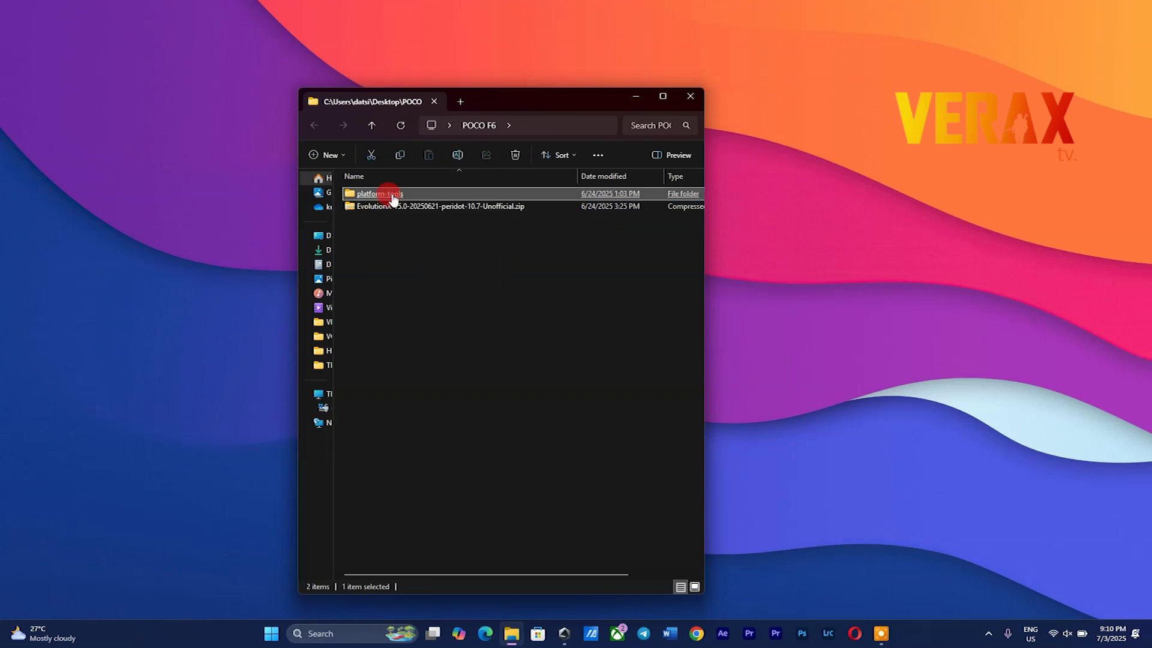
double_click(387, 193)
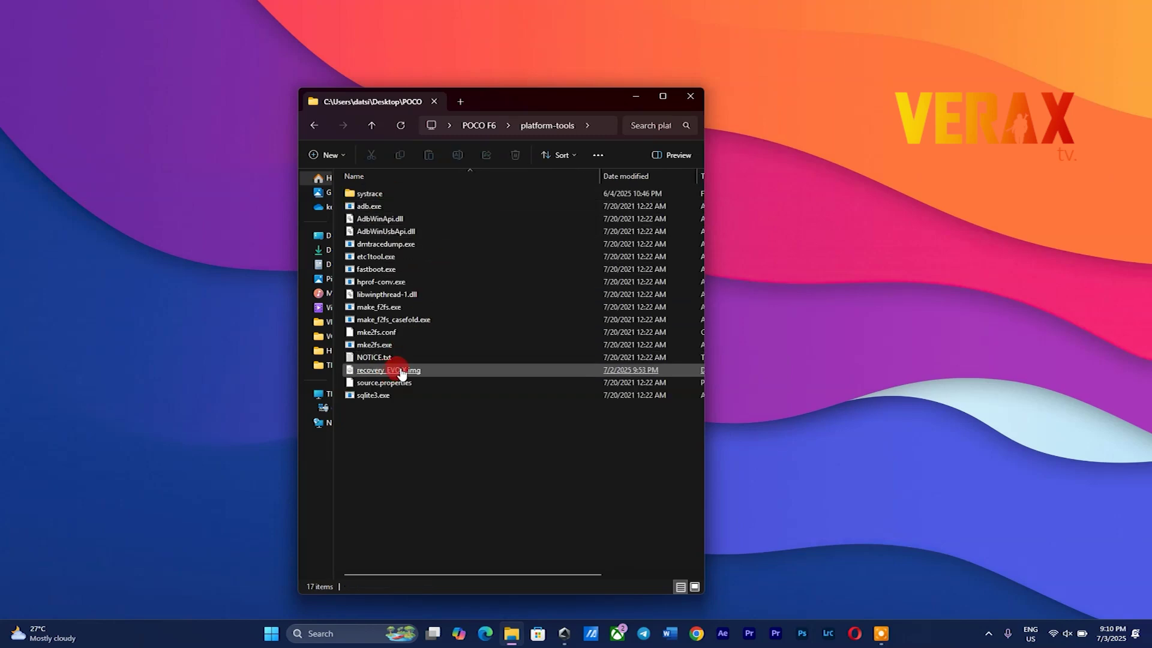
click(401, 370)
Open a command prompt in the platform-tools folder and move its window clear of the desktop's edge
click(597, 127)
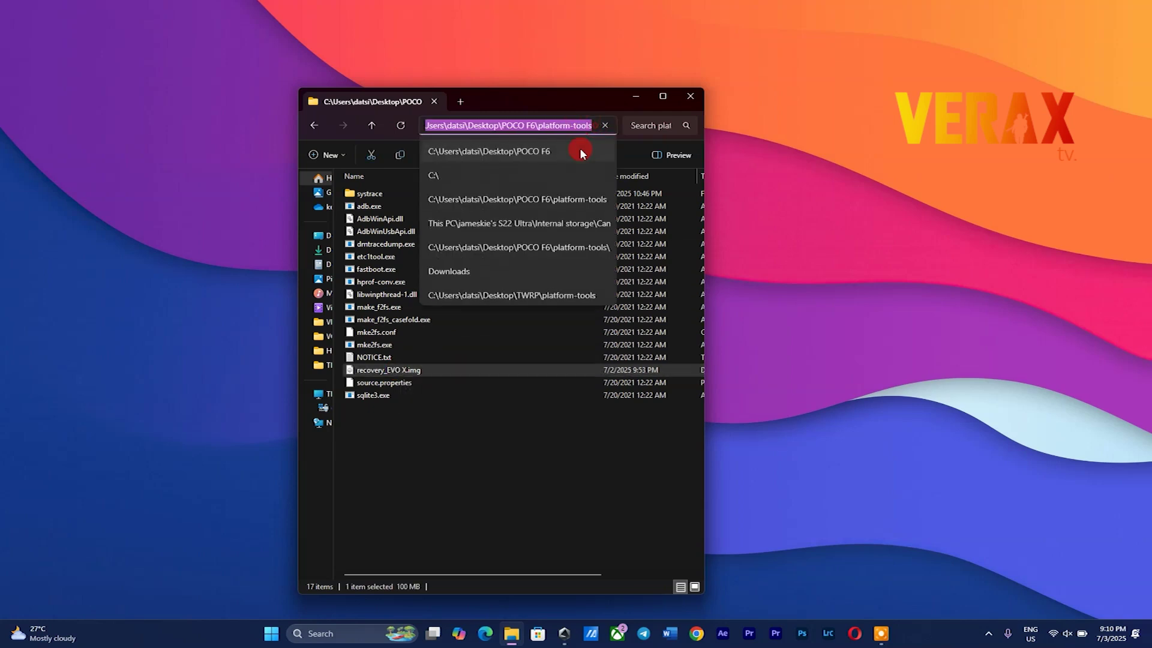
text(cmd)
key(Return)
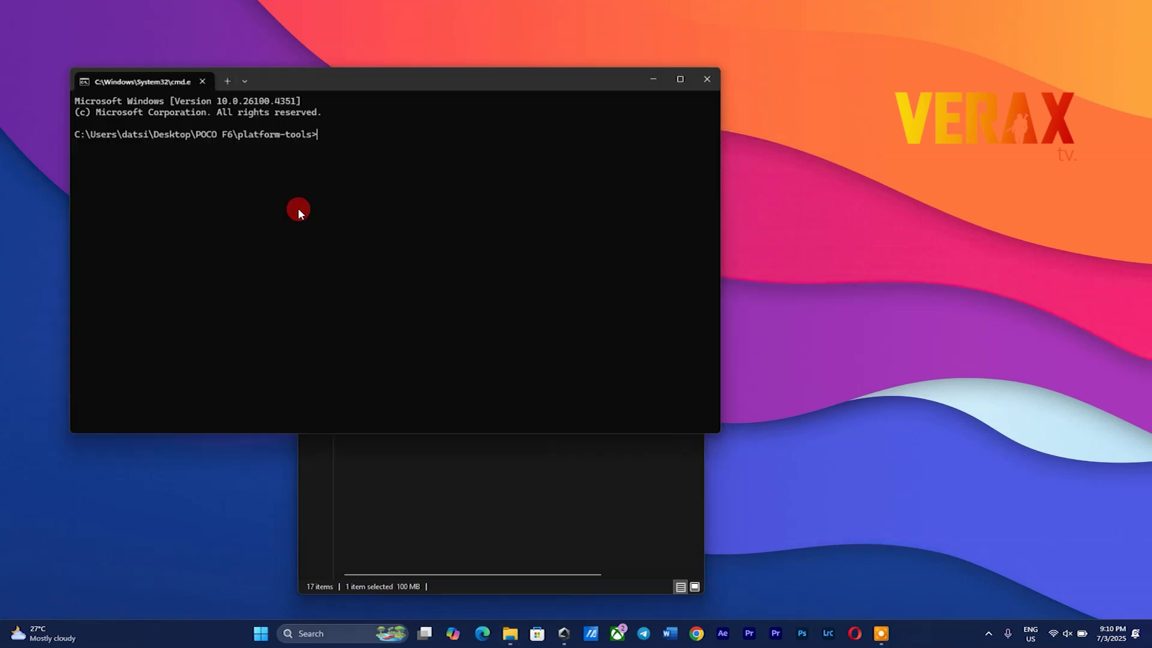
drag(383, 80, 573, 106)
click(543, 188)
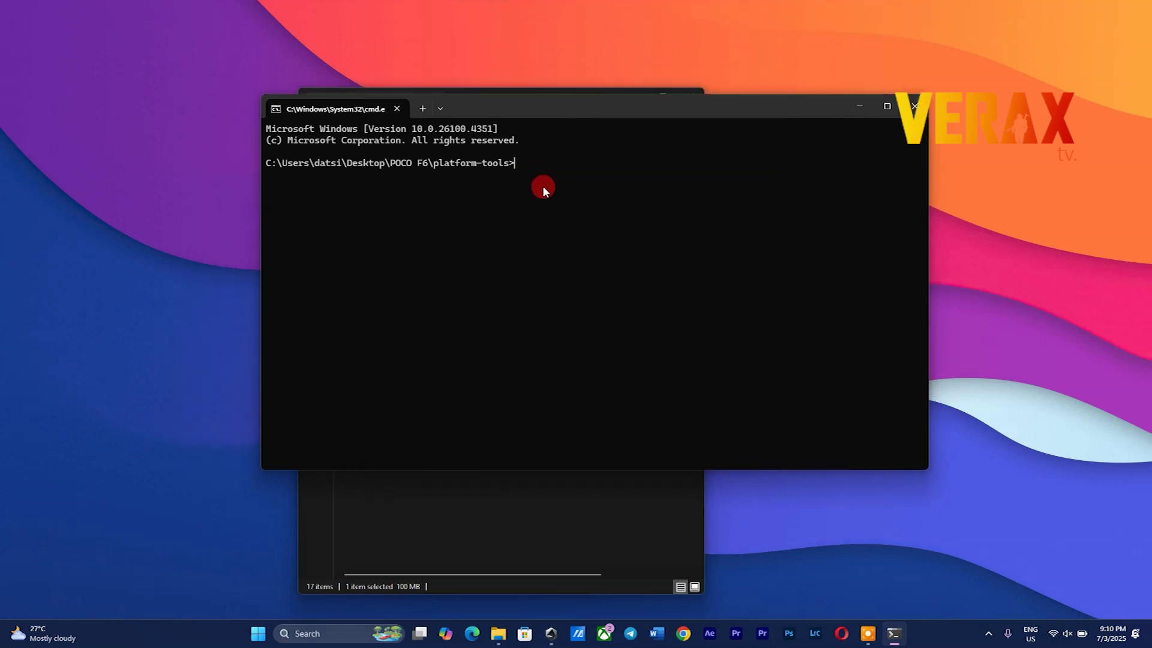
Run fastboot devices to check the connection, and flash recovery_EVO X.img with fastboot flash recovery
text(fastboot flash recovery)
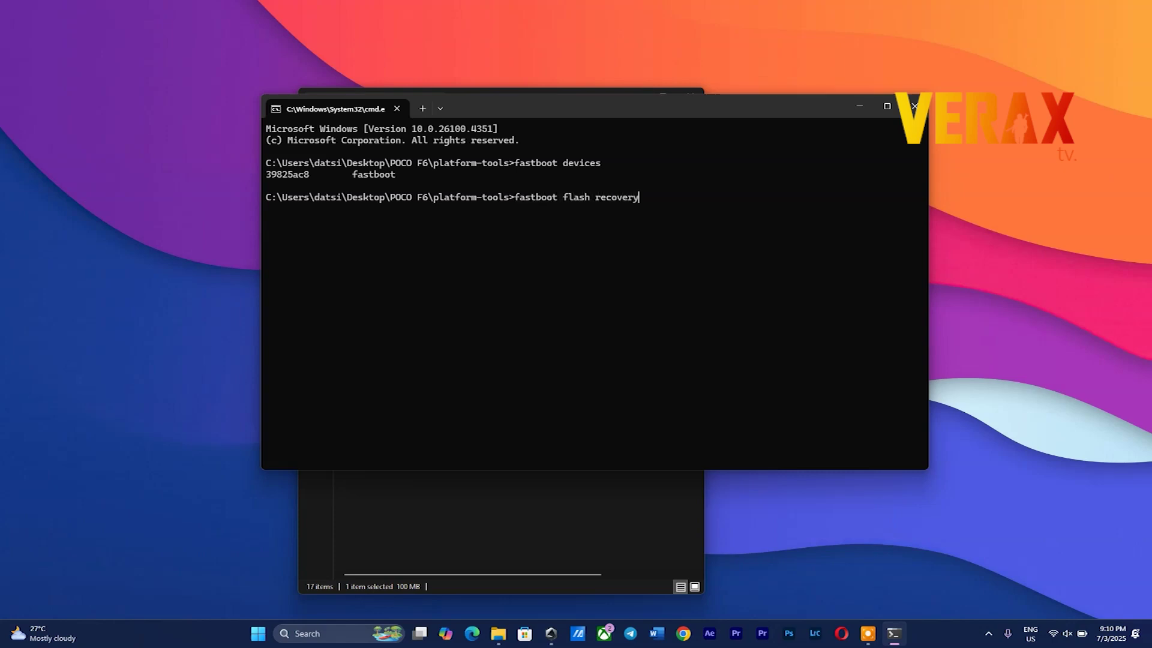
click(586, 491)
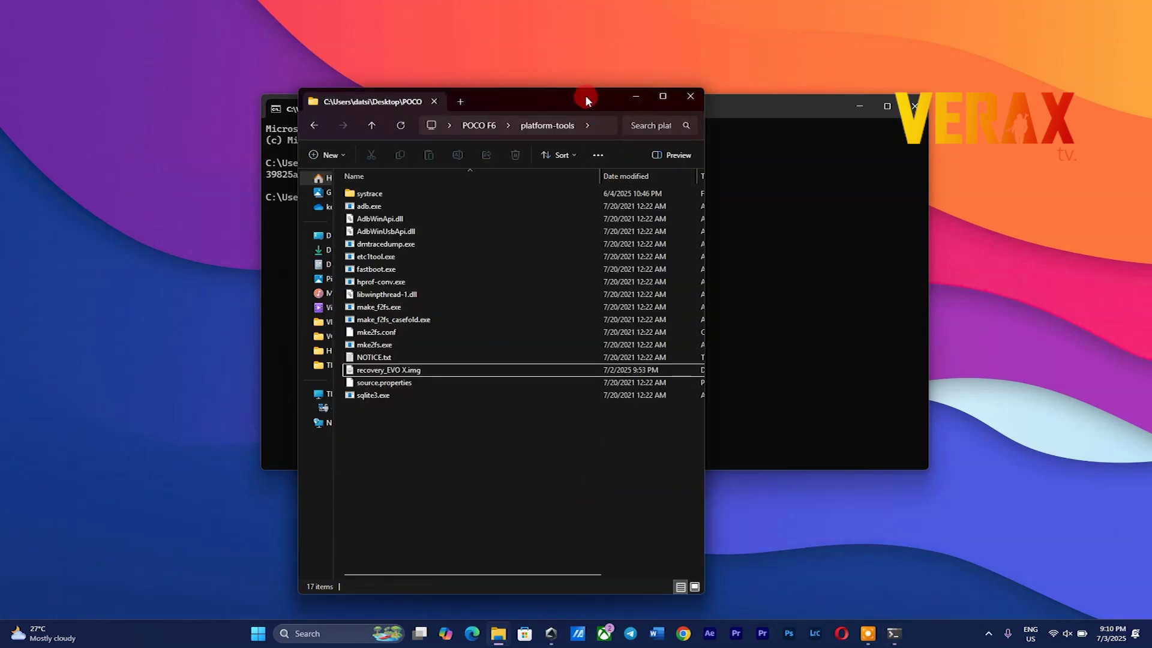
drag(585, 97, 334, 45)
drag(126, 320, 668, 232)
click(628, 231)
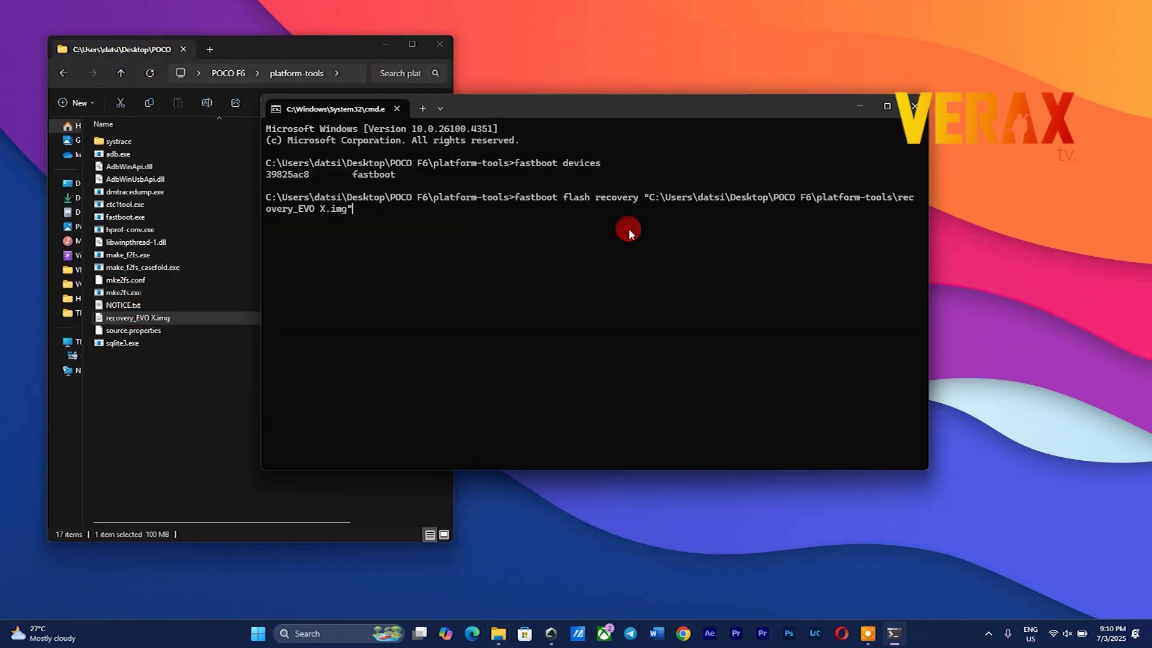
key(Return)
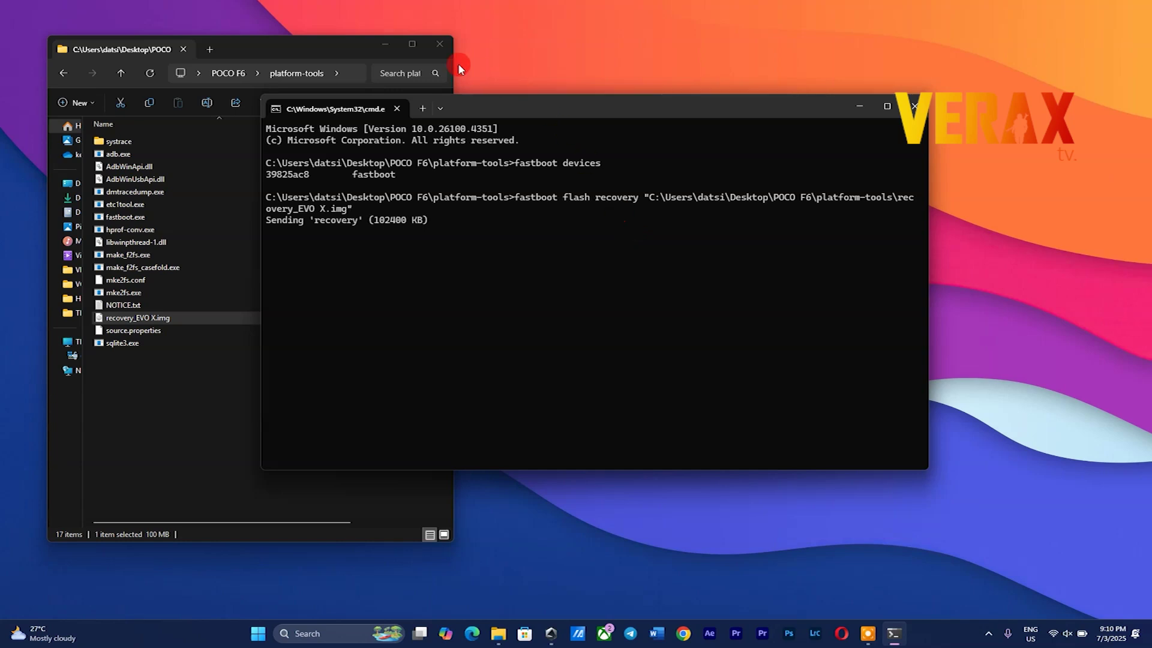
click(382, 60)
click(385, 44)
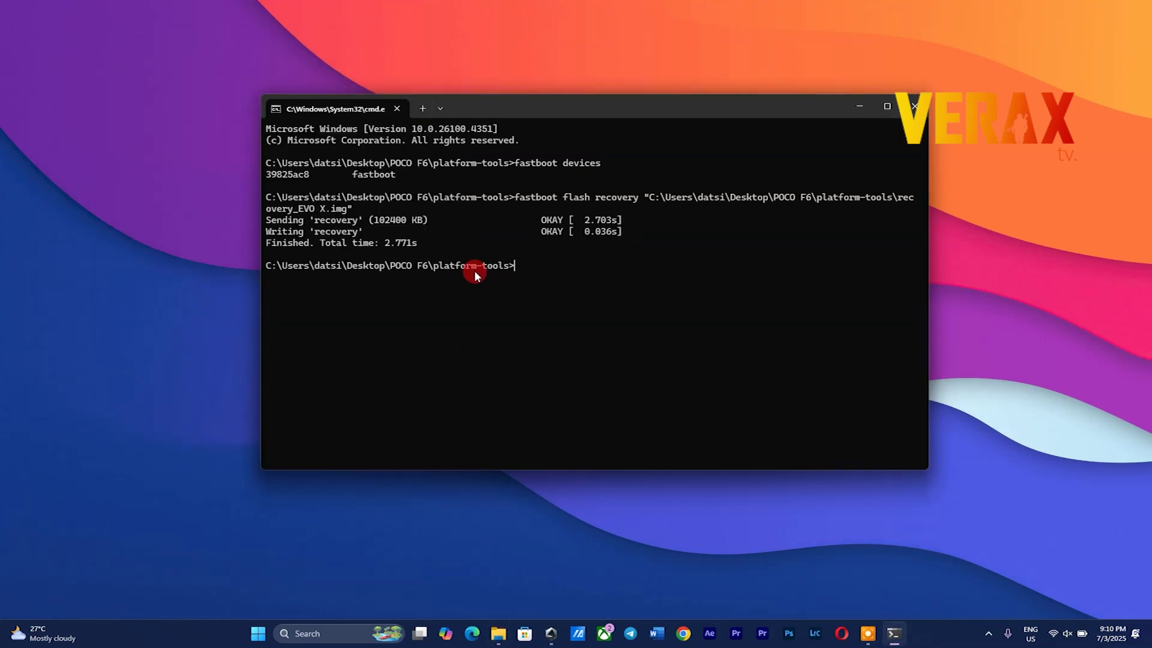
drag(420, 246, 269, 243)
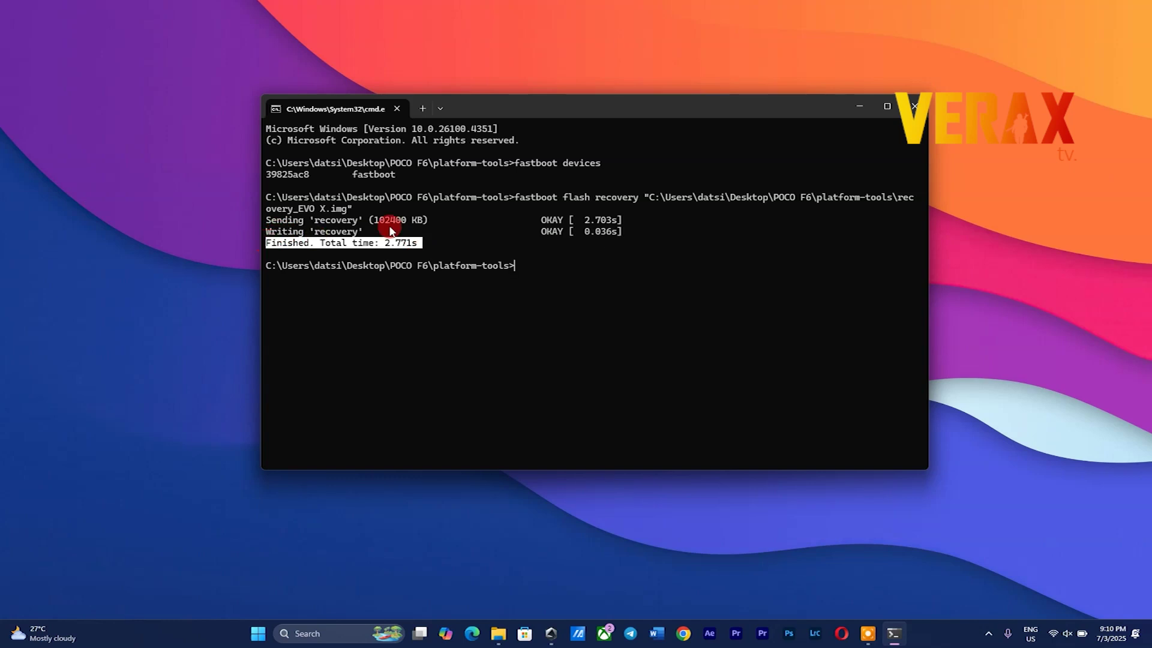
drag(428, 245, 271, 243)
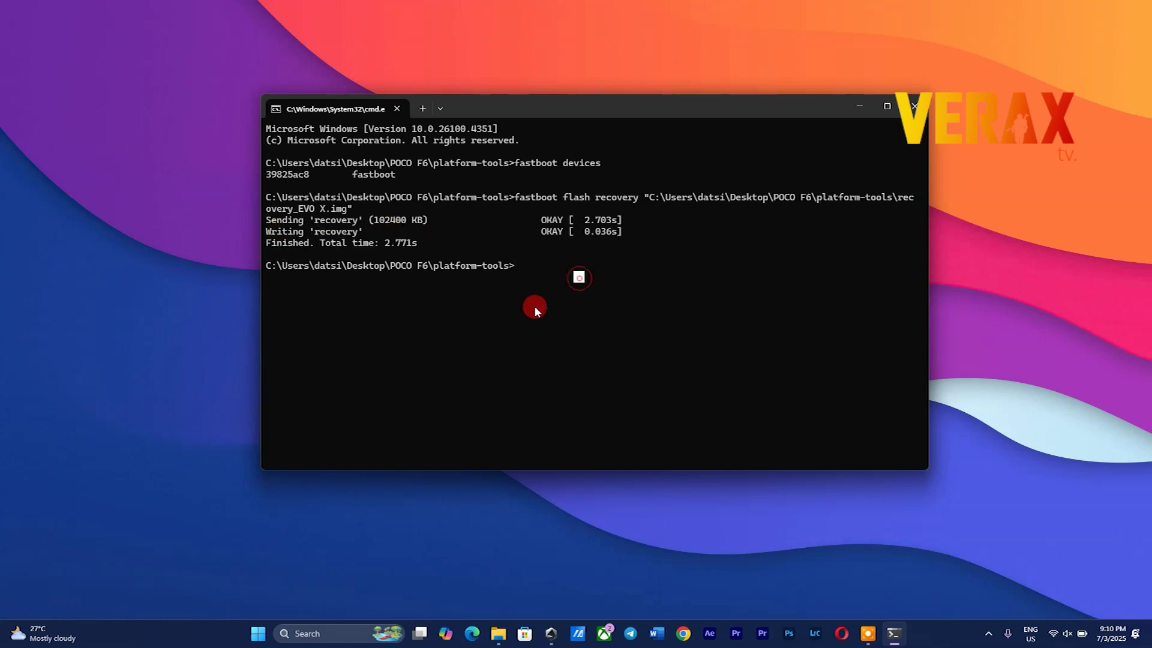
Restart the phone into recovery with fastboot reboot recovery and close the command prompt
text(fastboot reboot recovery)
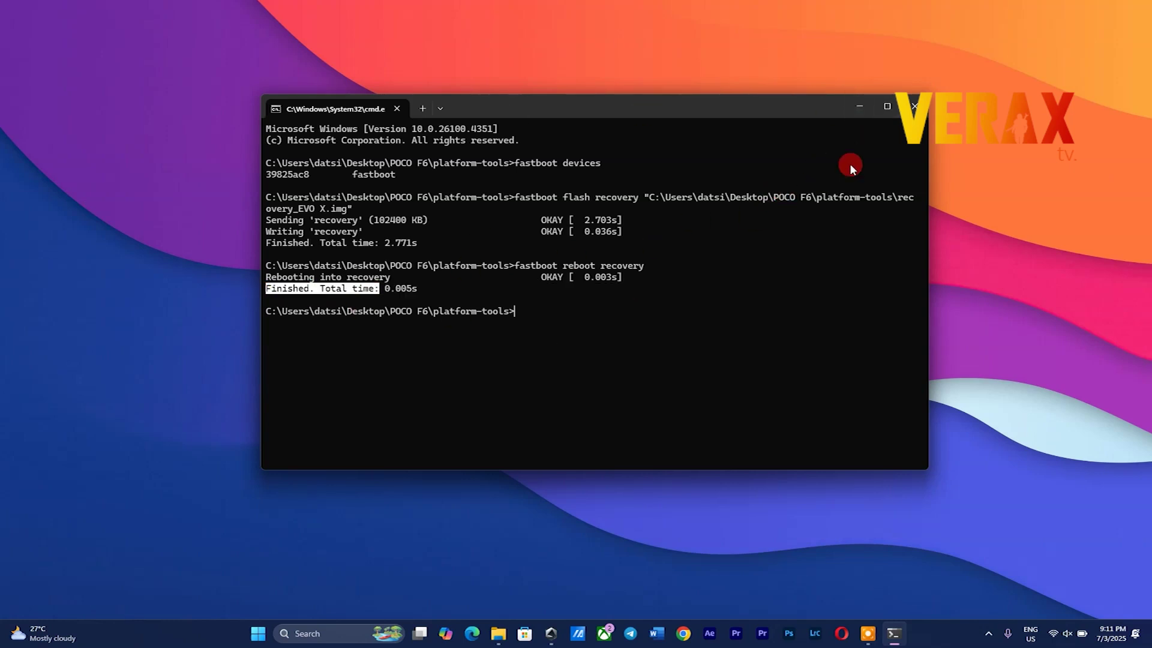
click(913, 107)
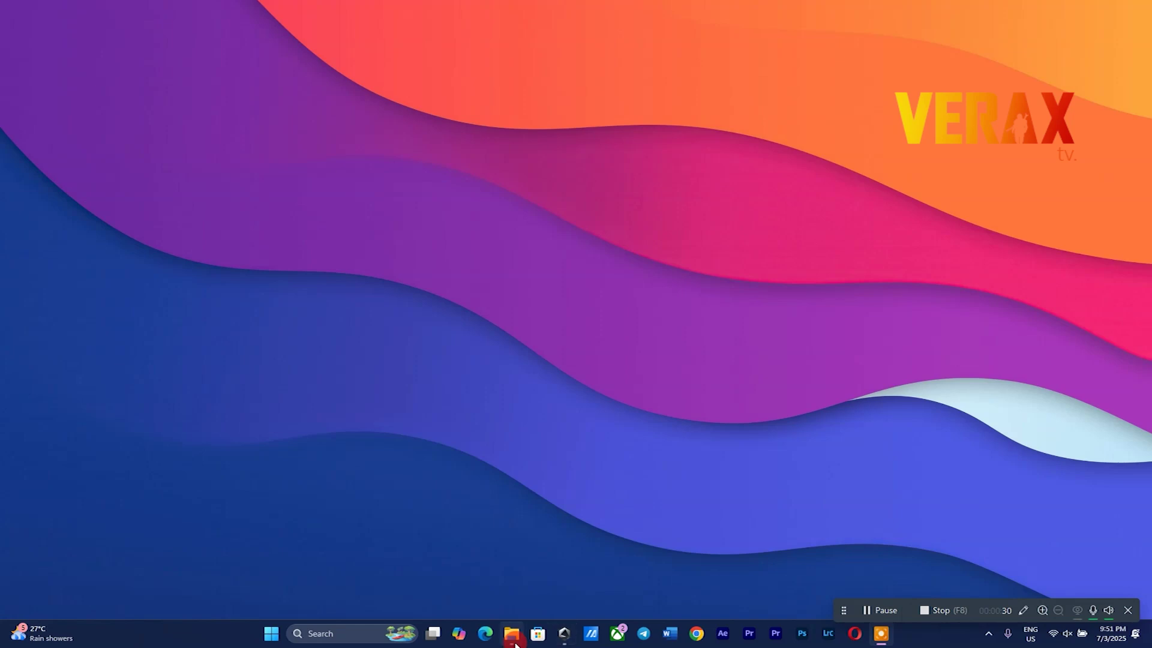
Reopen the platform-tools folder from the POCO F6 folder and start a new command prompt there
mouse_move(515, 643)
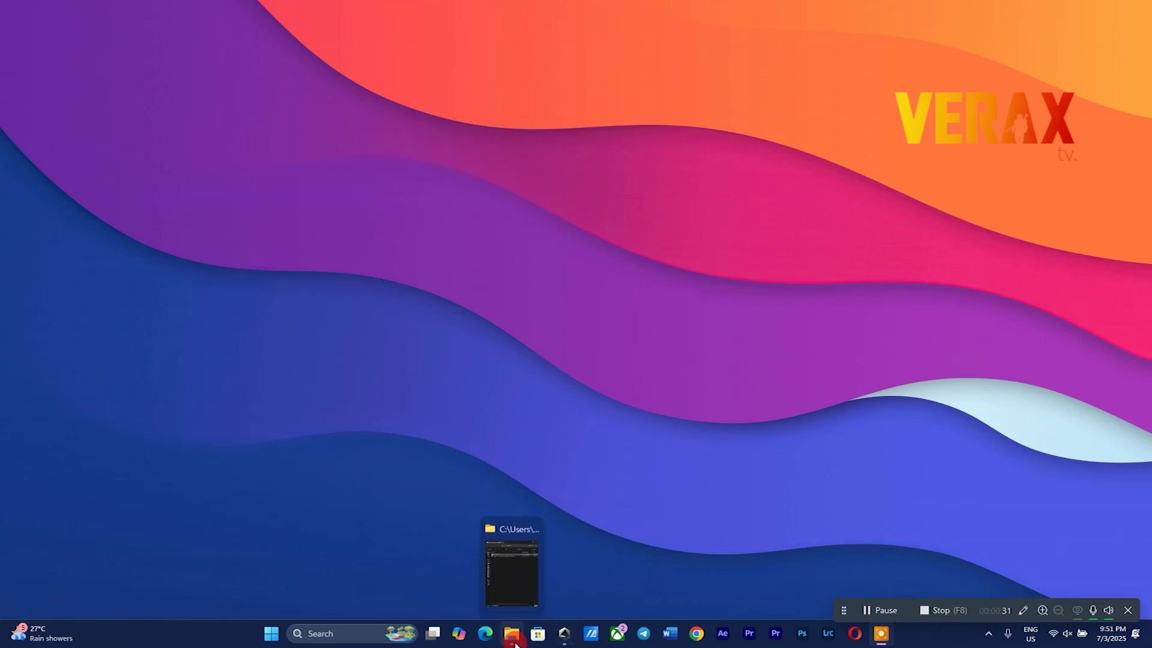
click(516, 642)
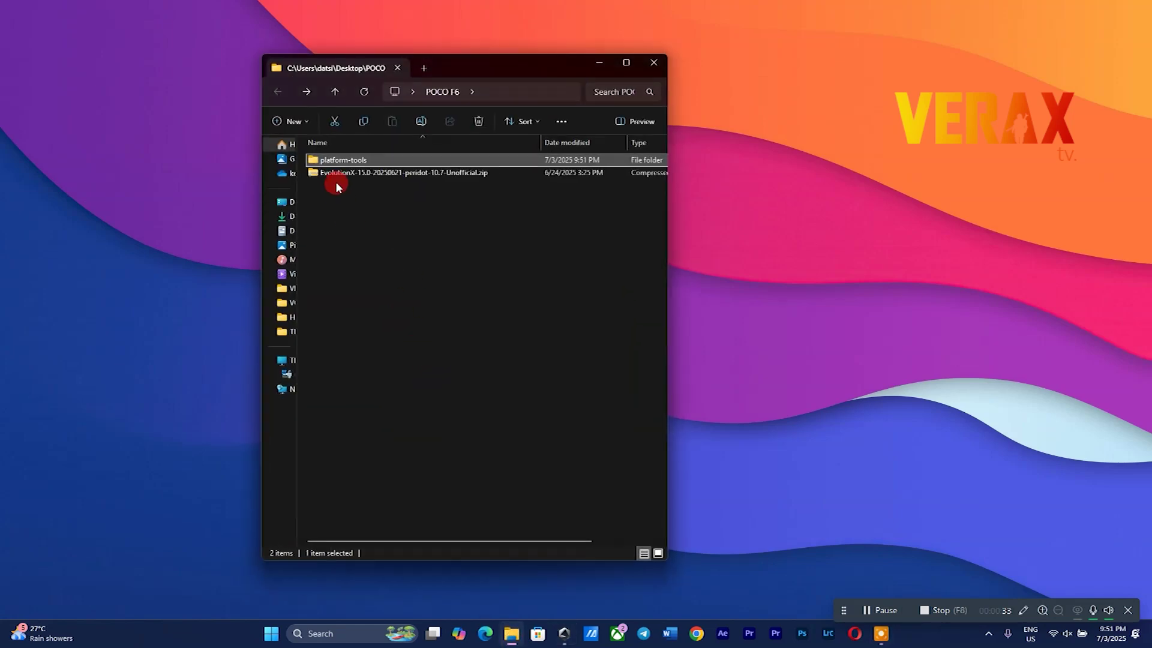
click(365, 174)
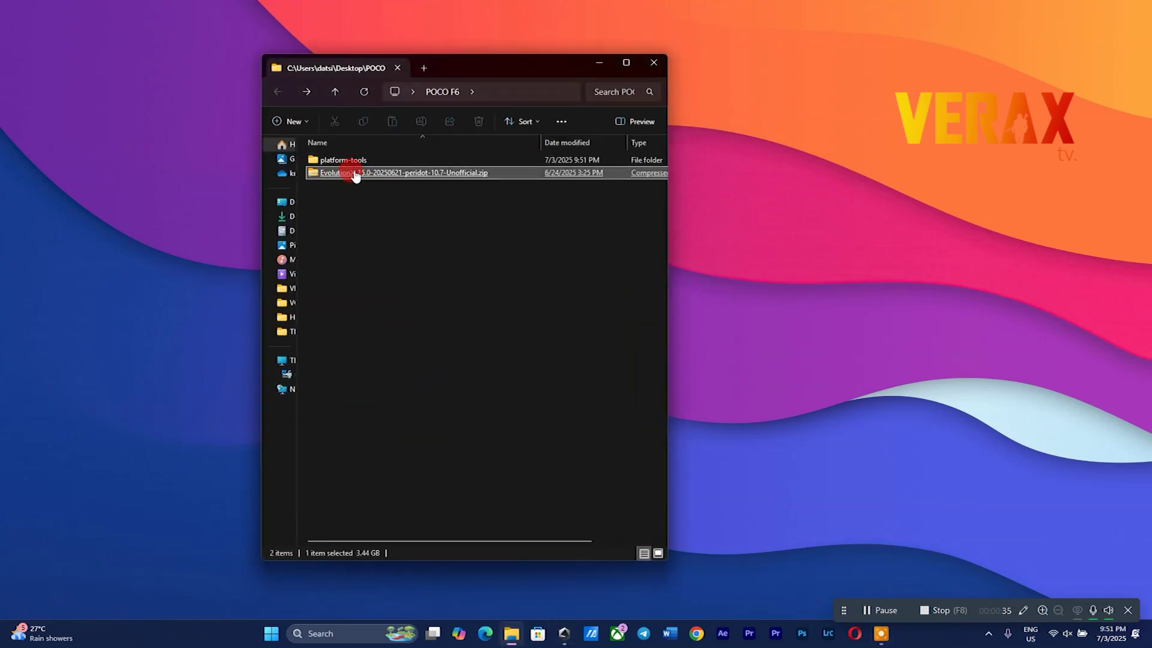
drag(355, 174, 334, 161)
double_click(336, 160)
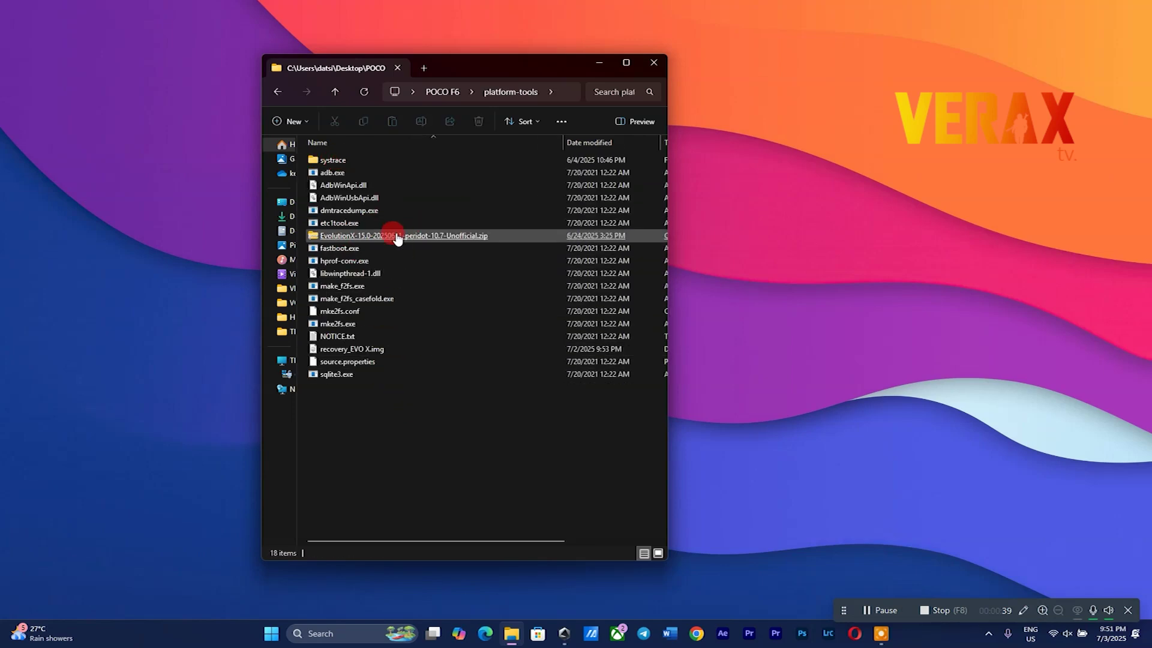
click(557, 91)
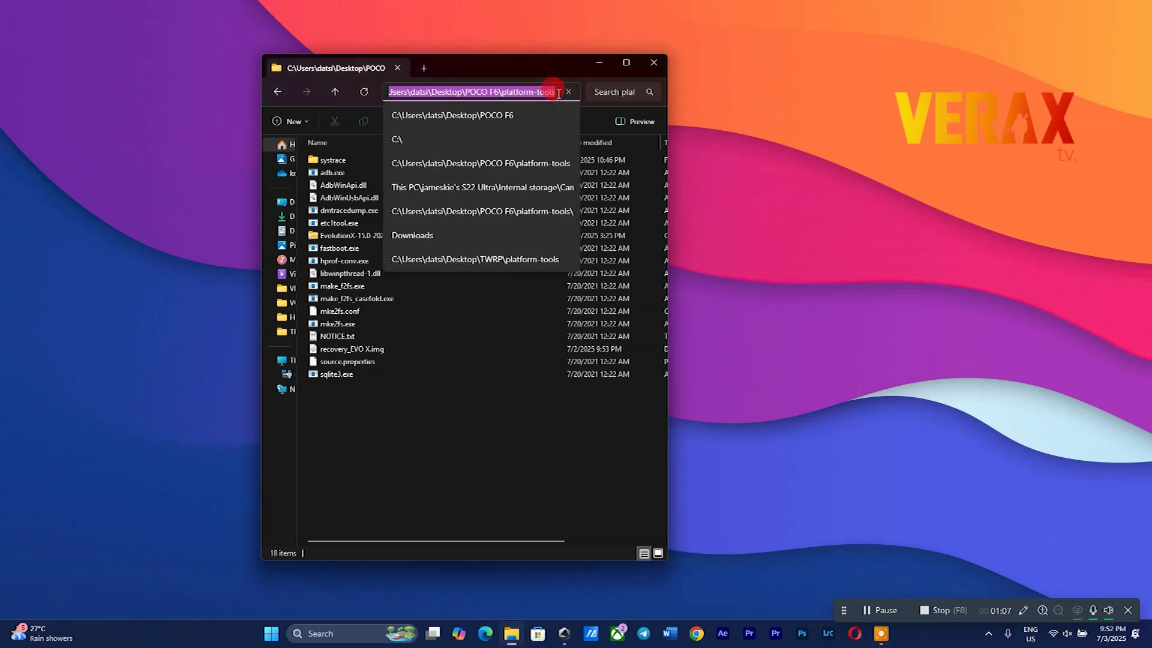
key(Return)
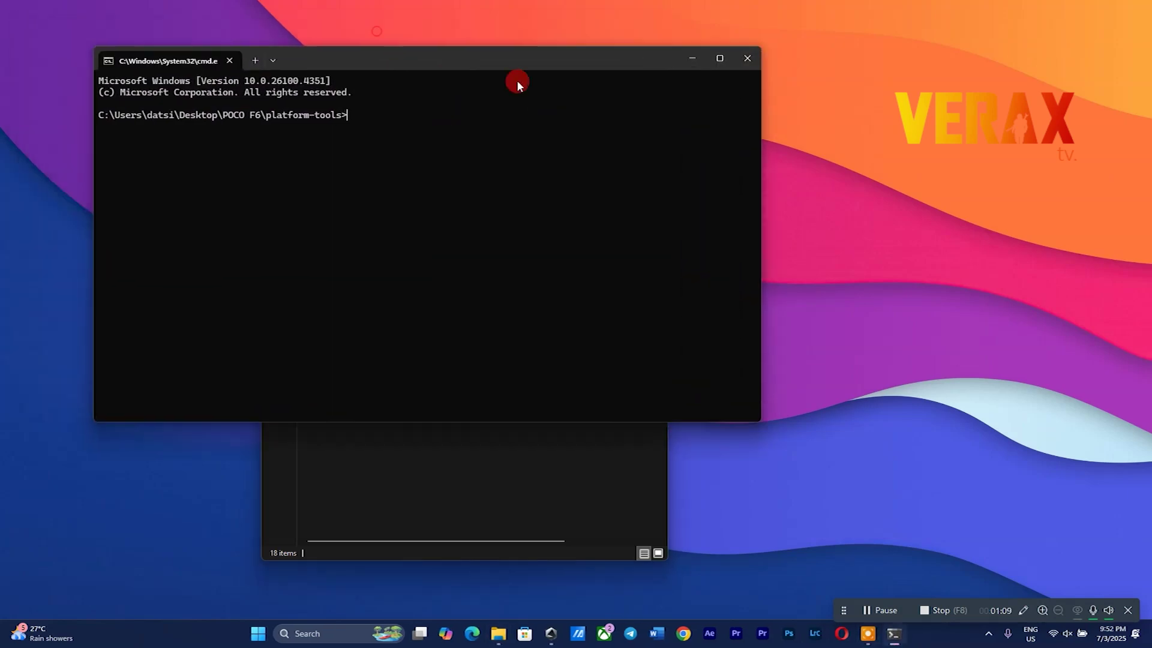
Run adb devices to check the connection, and sideload EvolutionX-15.0-20250621-peridot-10.7-Unofficial.zip to the phone with adb sideload
text(adb devices)
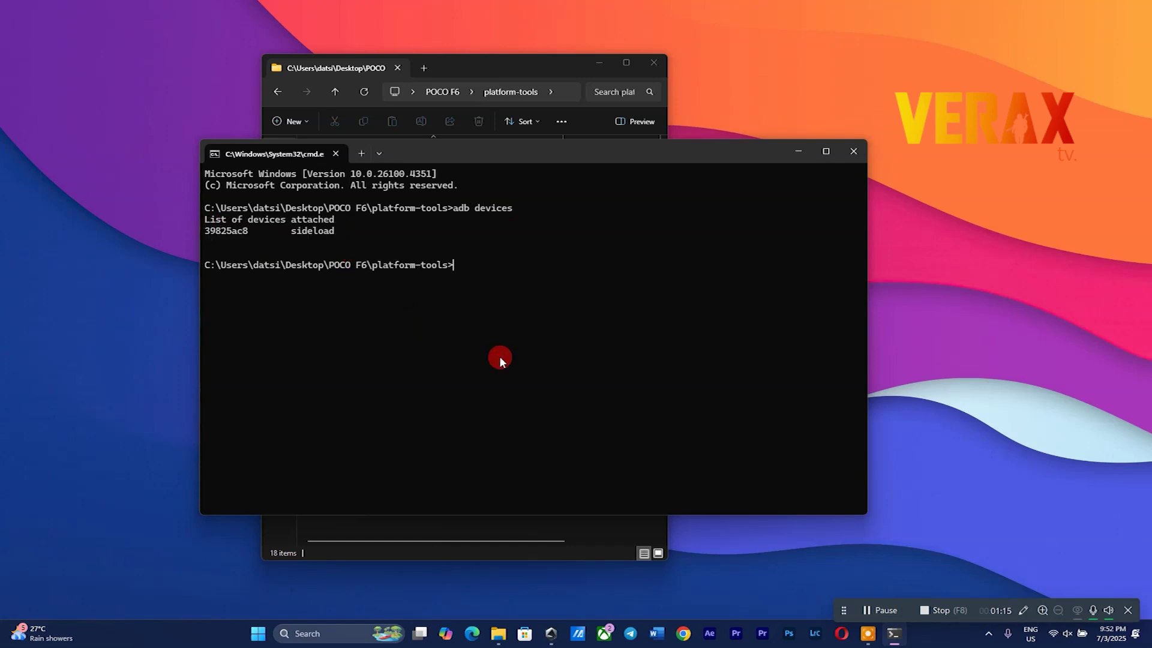
text(adb sideload)
drag(517, 67, 460, 75)
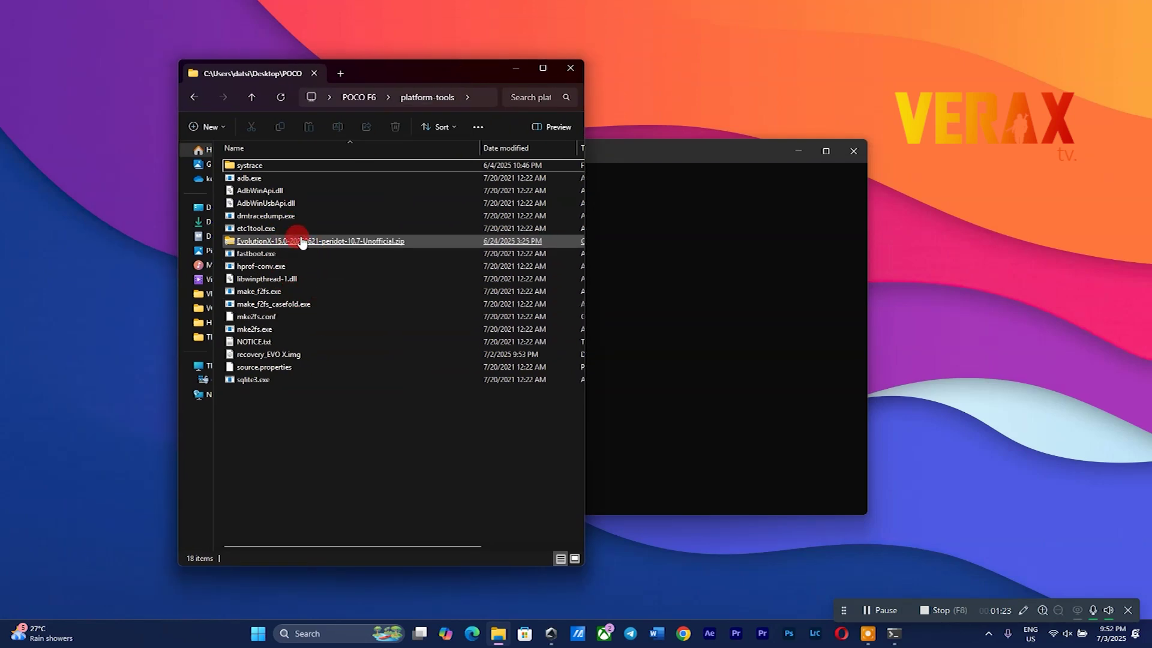
drag(301, 241, 650, 278)
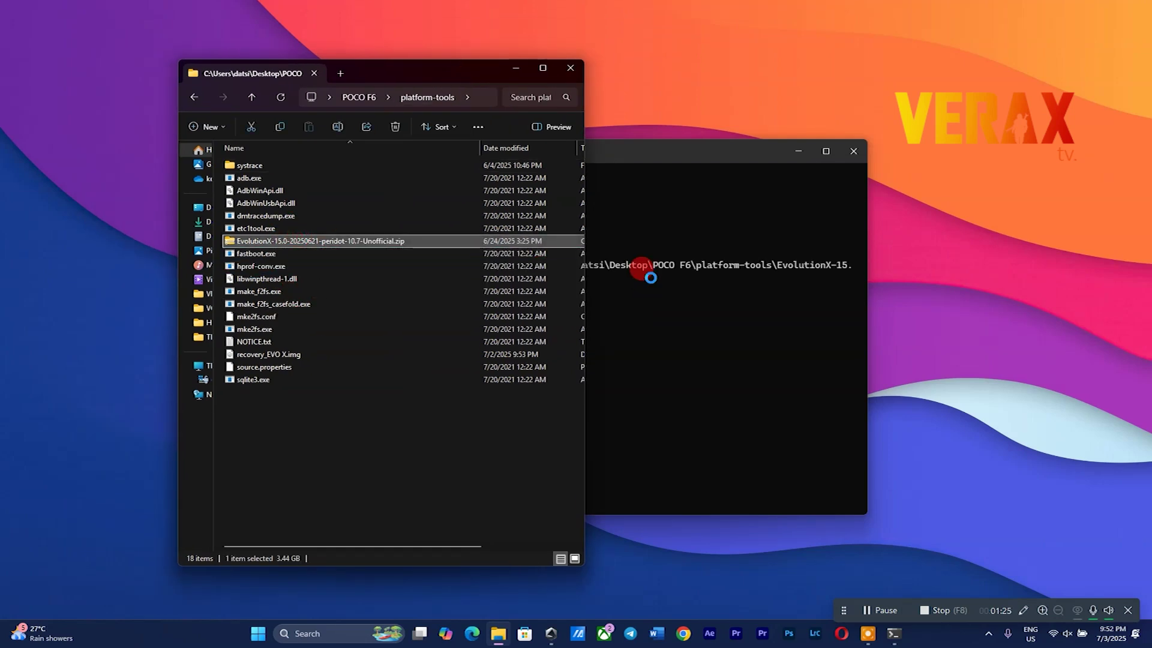
click(517, 68)
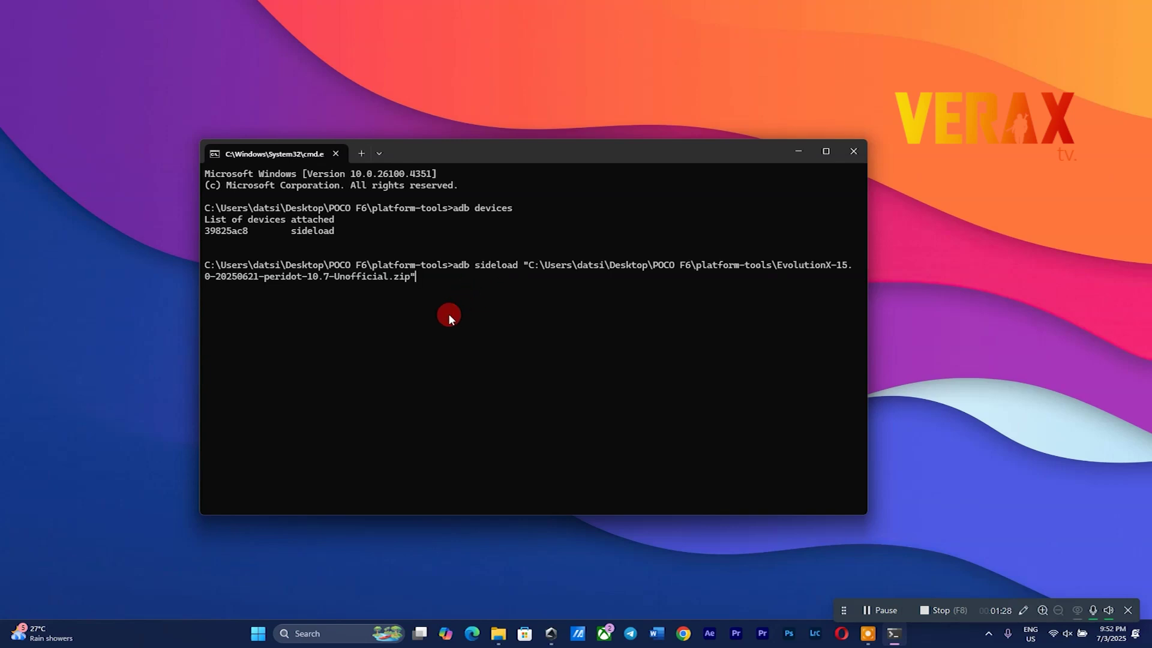
key(Return)
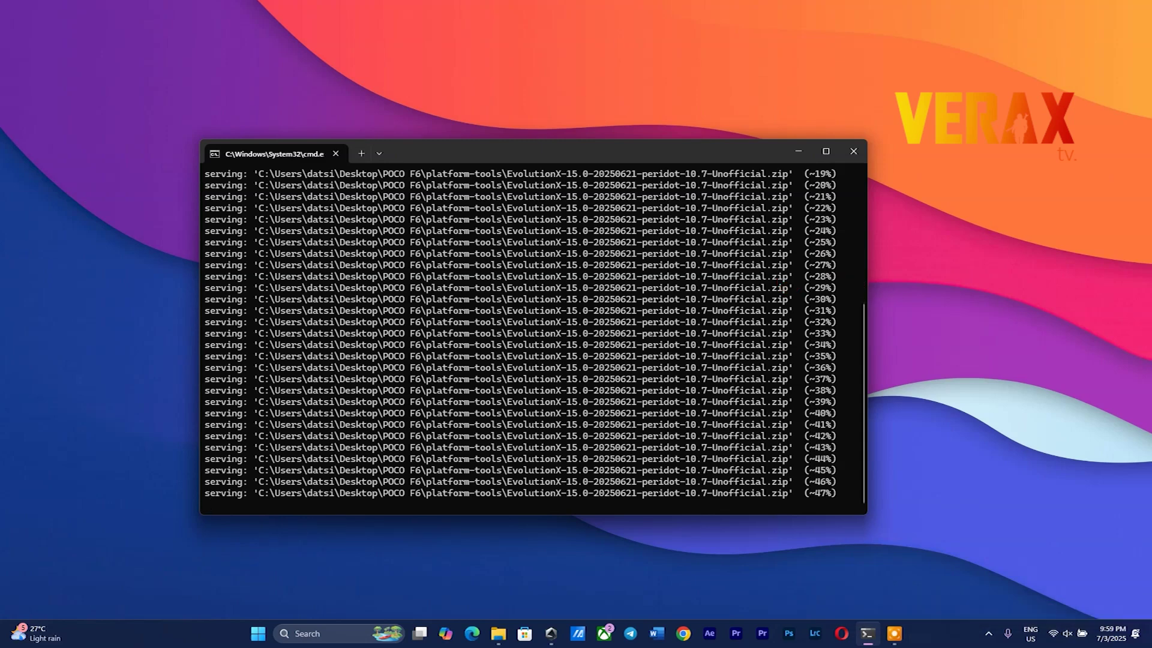
Check the final output of the sideload in the command prompt
key(Return)
key(Return)
key(Return)
key(Return)
key(Return)
key(Return)
key(Return)
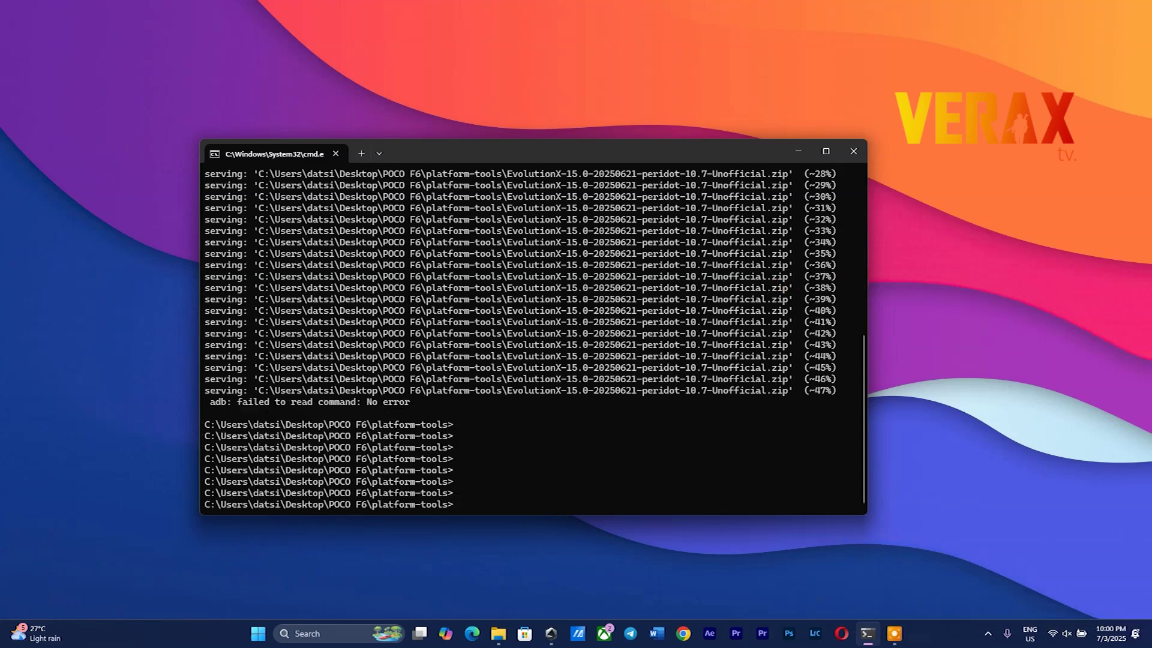
drag(426, 420, 312, 391)
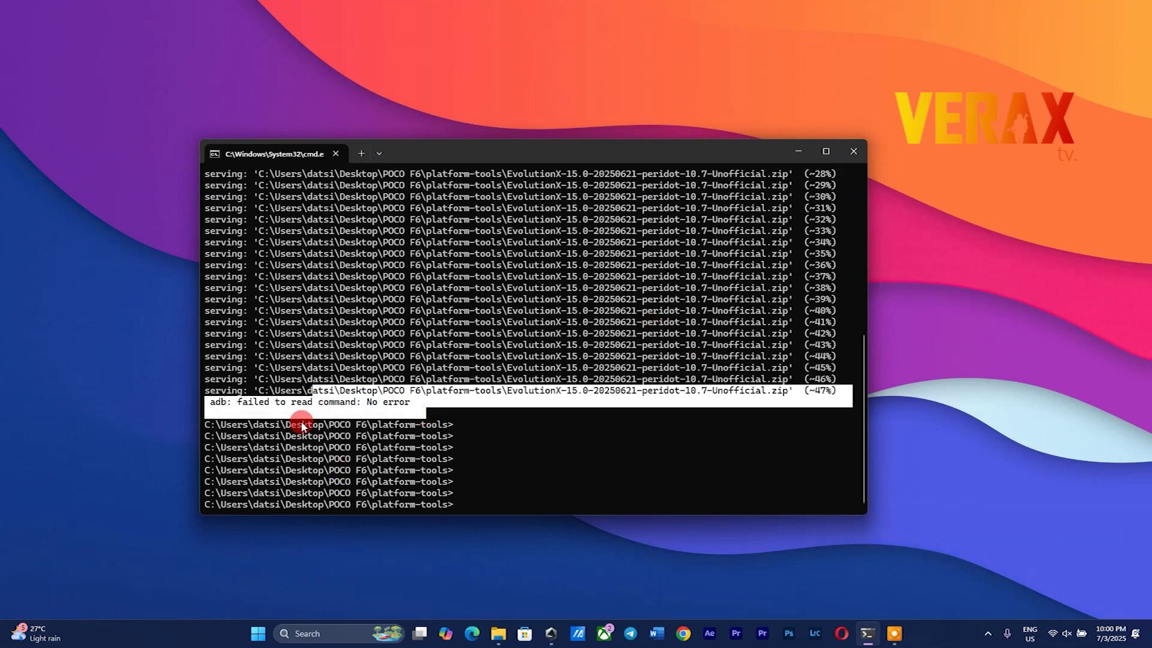
click(831, 149)
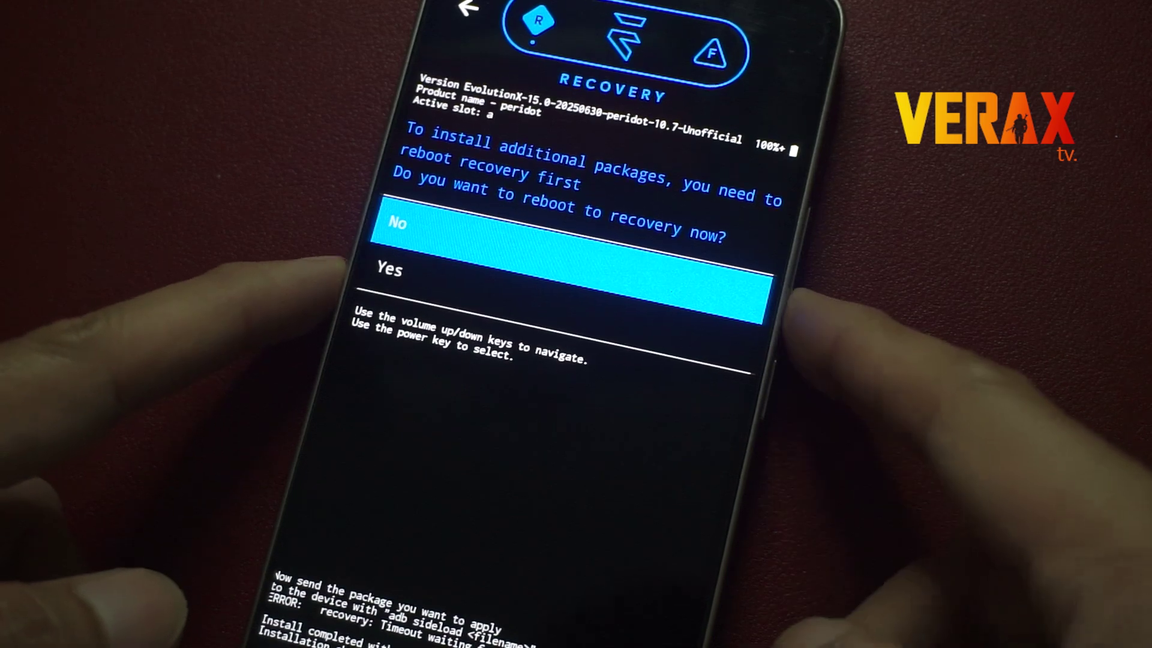
Accept the reboot to recovery after the sideload, and format the phone's user data through the factory reset
key(Down)
key(Return)
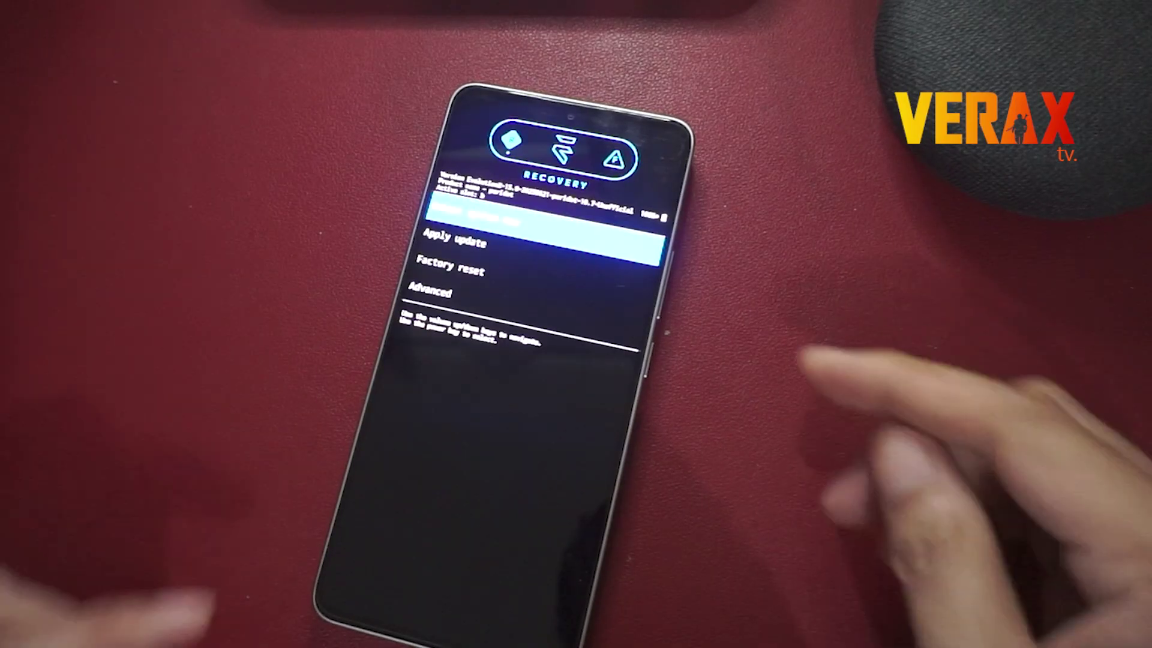
key(Down)
key(Down)
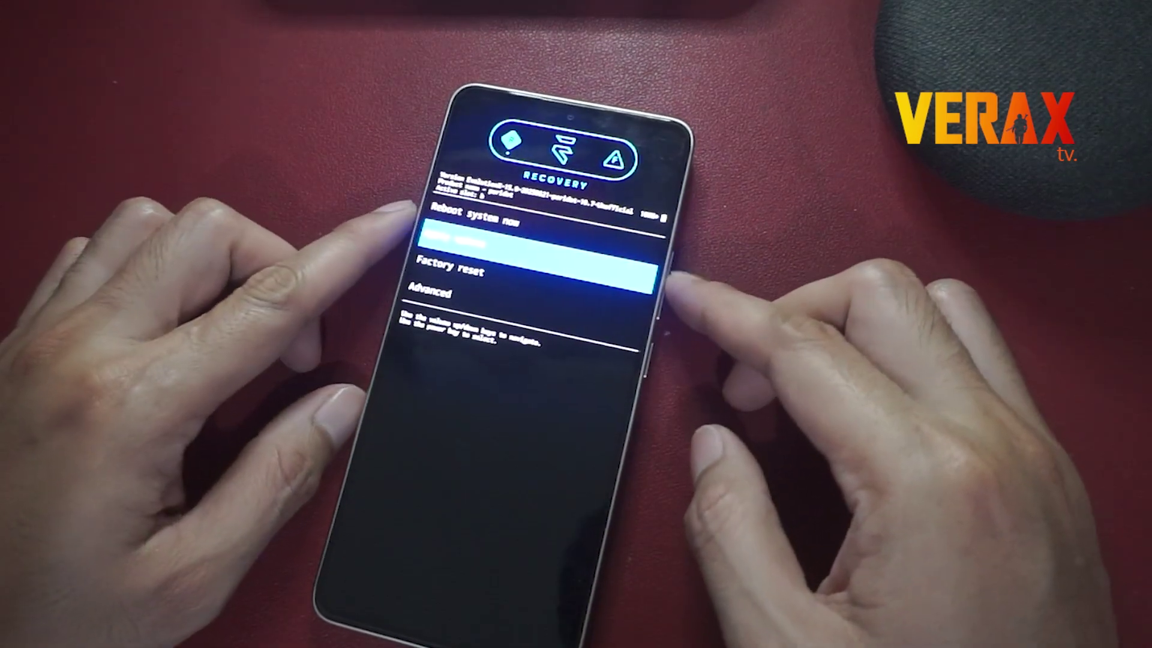
key(Return)
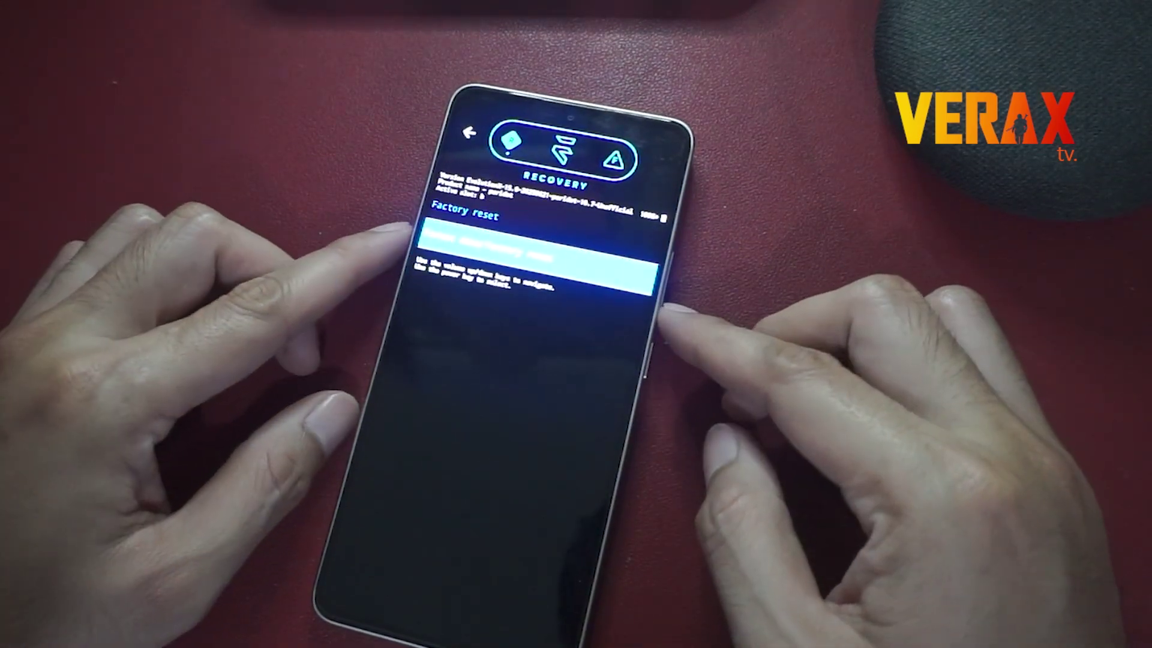
key(Return)
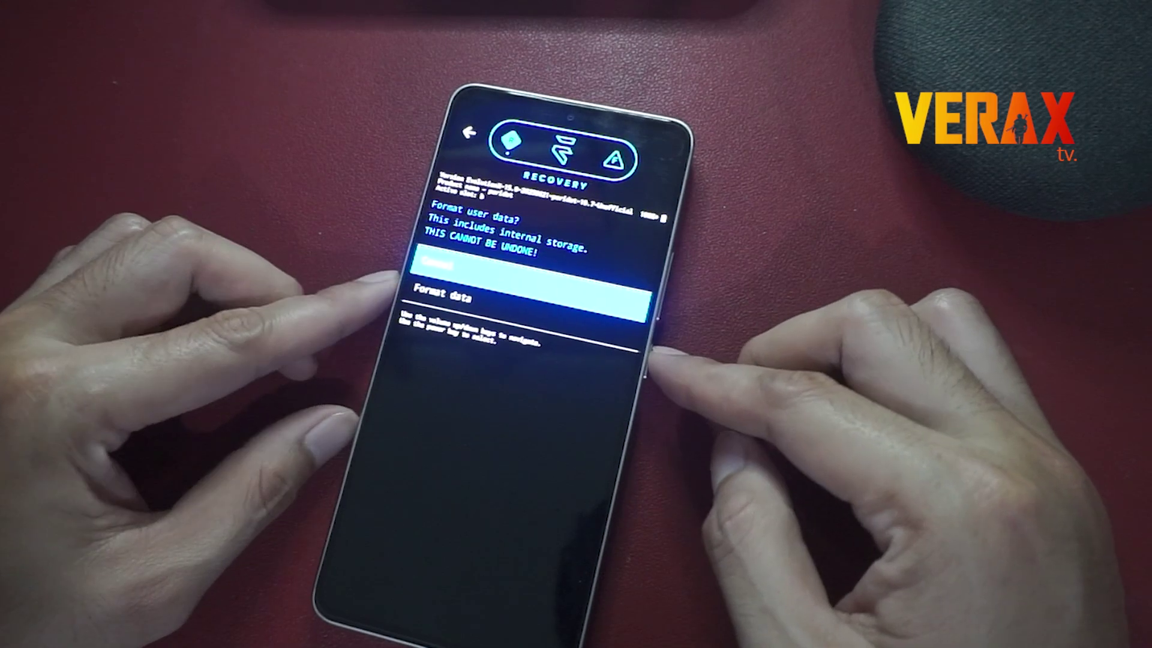
key(Down)
key(Return)
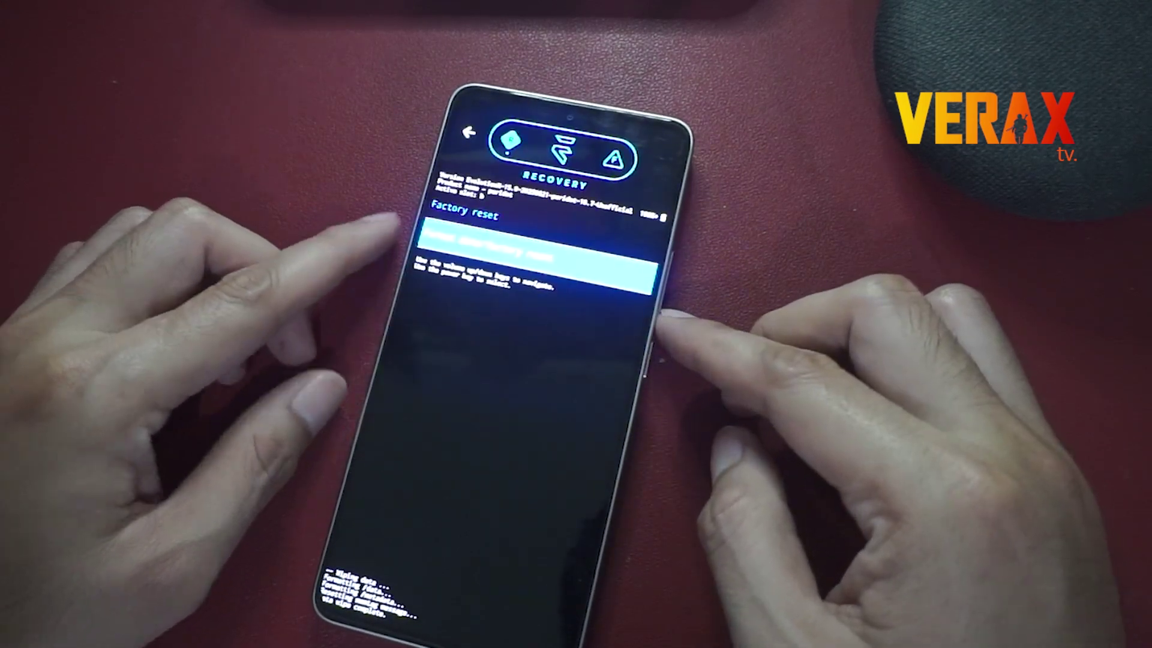
Return to the recovery's main menu and reboot the phone into the system
key(Up)
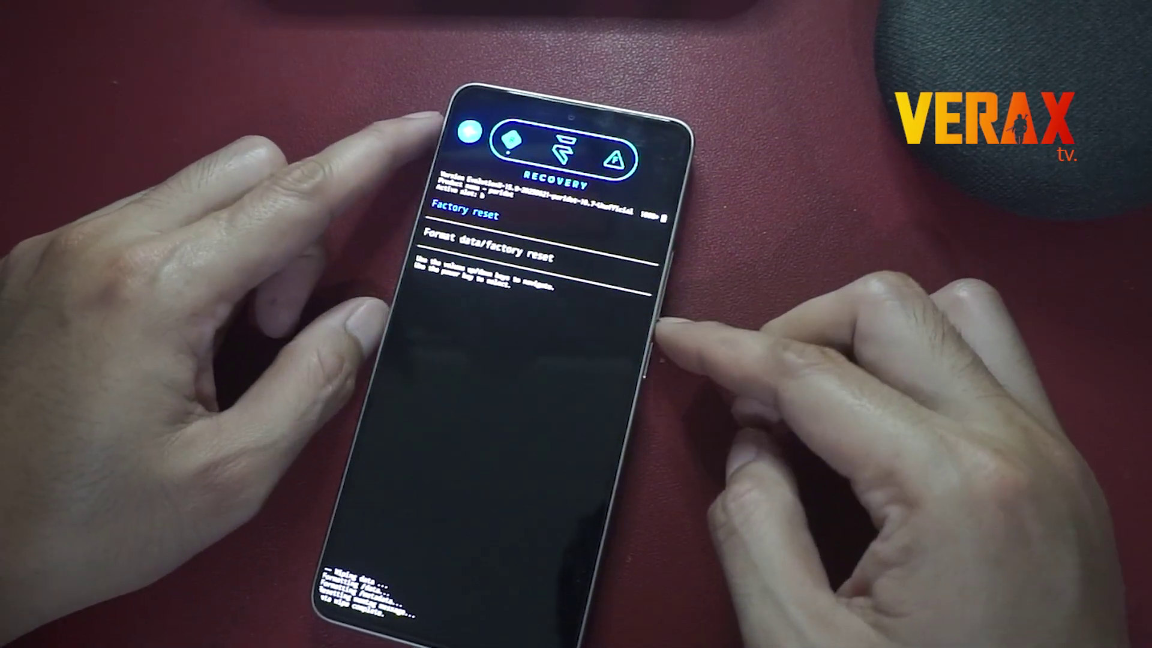
key(Return)
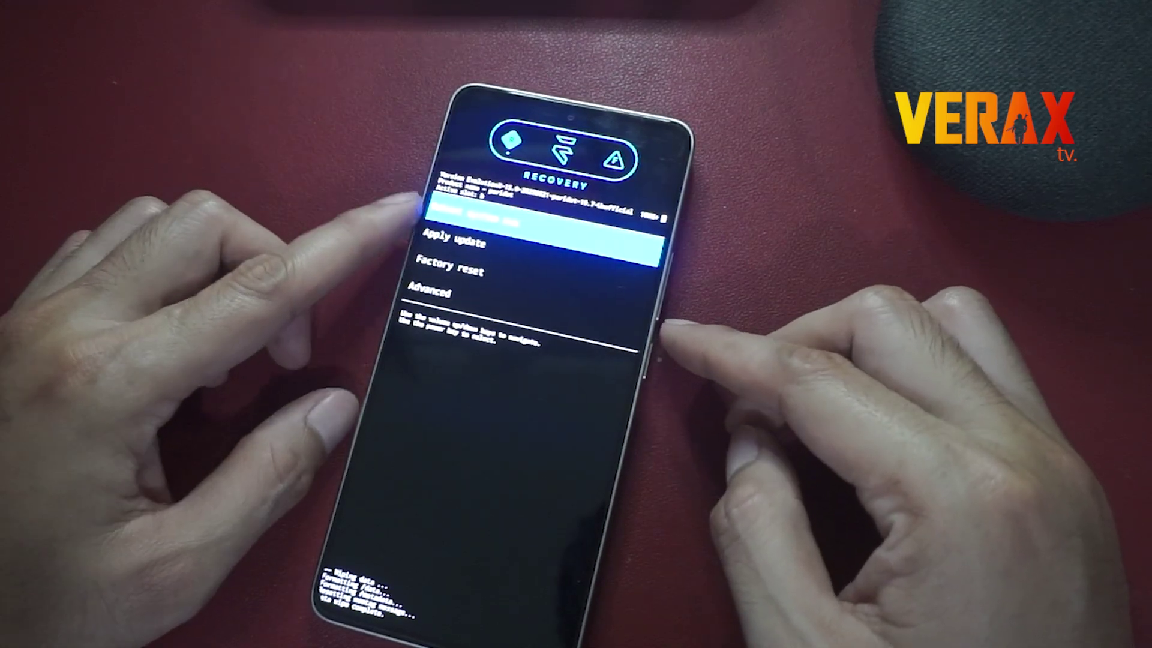
key(Down)
key(Up)
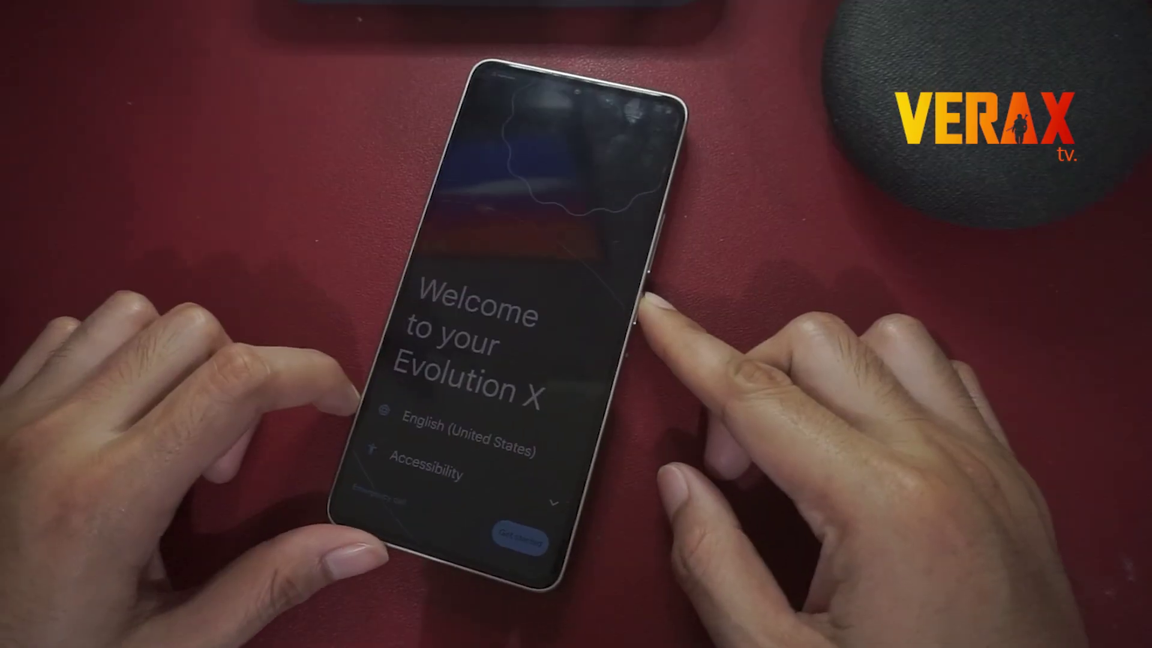
Start the initial phone setup, skip the mobile network and the copy from another device, and continue offline without Wi-Fi
click(528, 539)
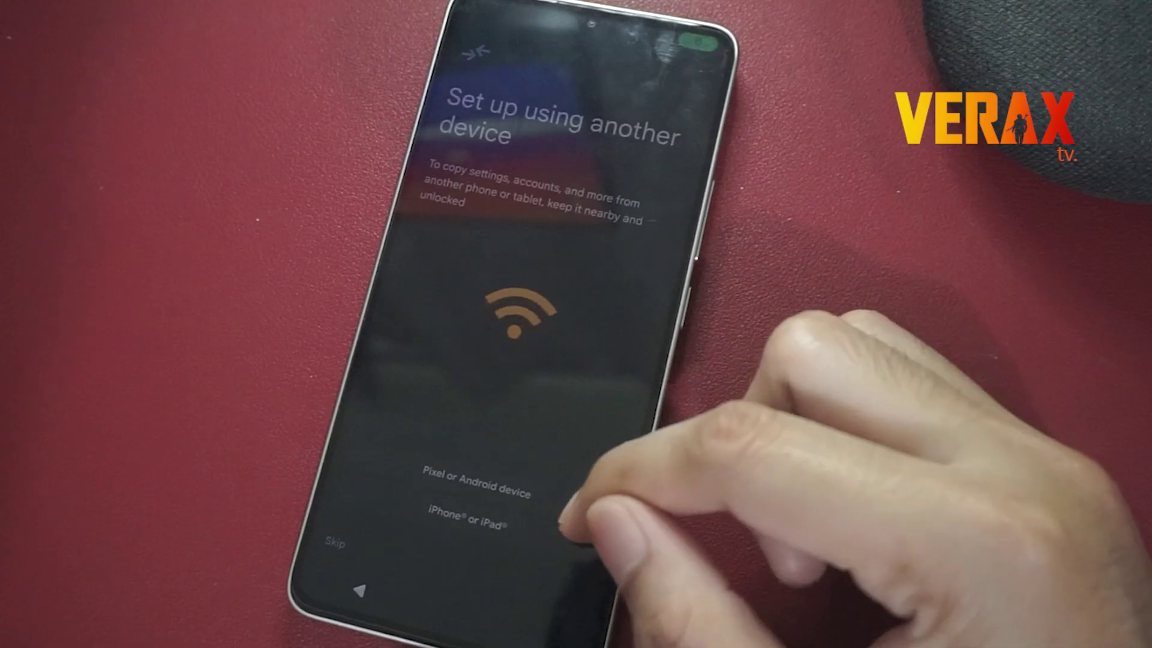
click(375, 487)
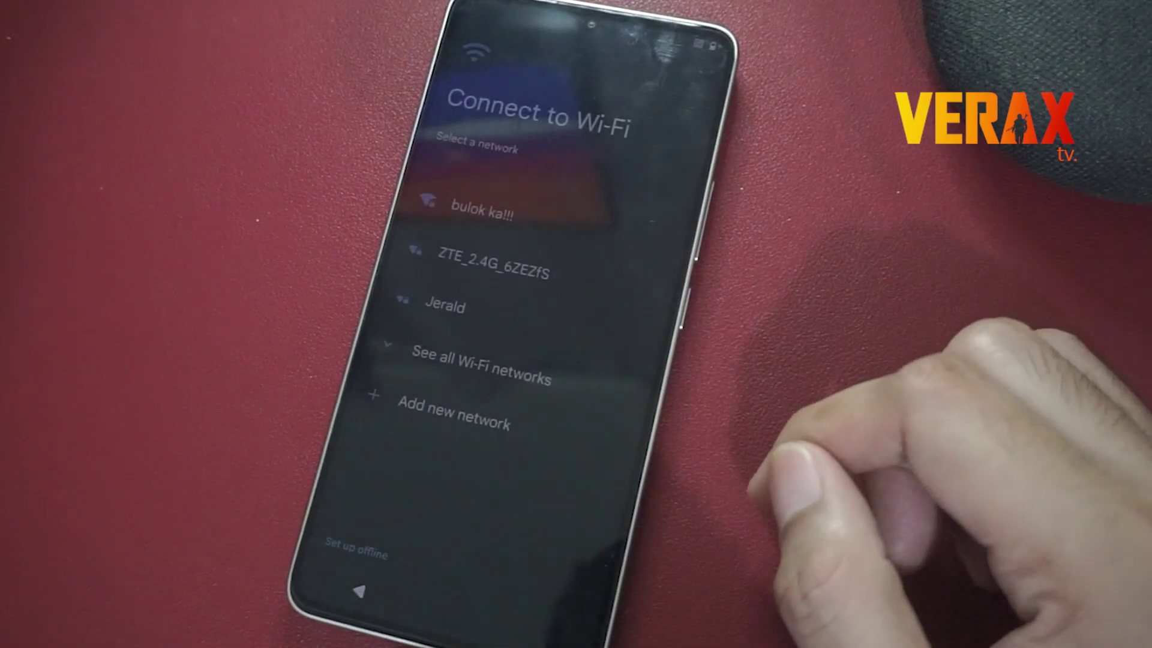
click(357, 548)
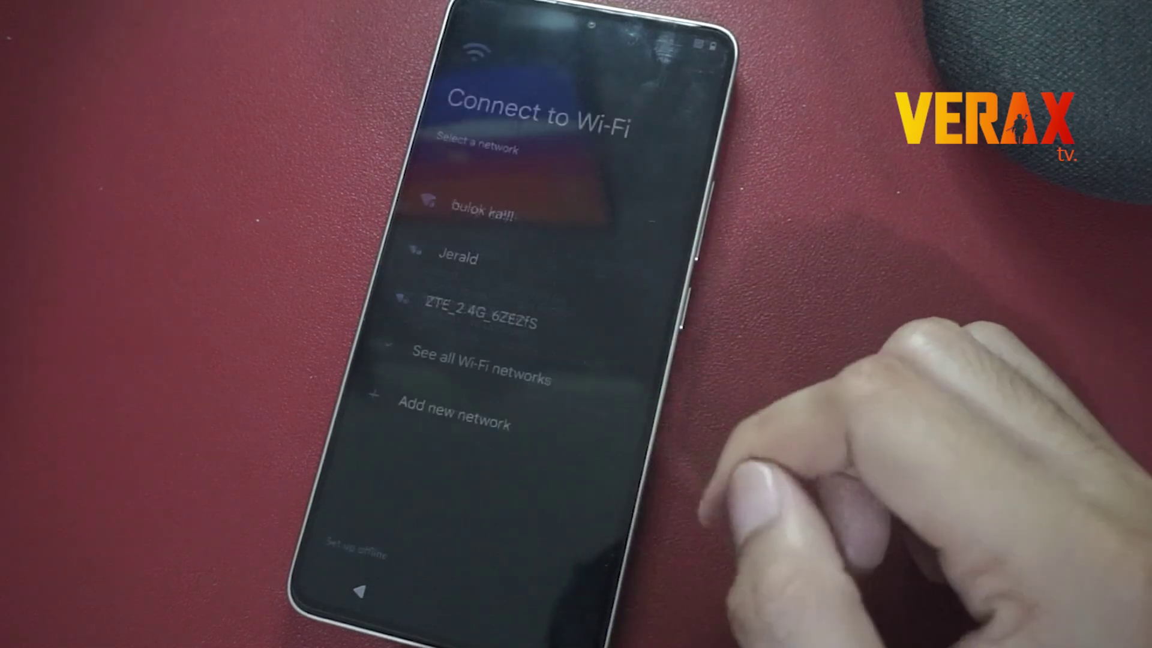
click(557, 600)
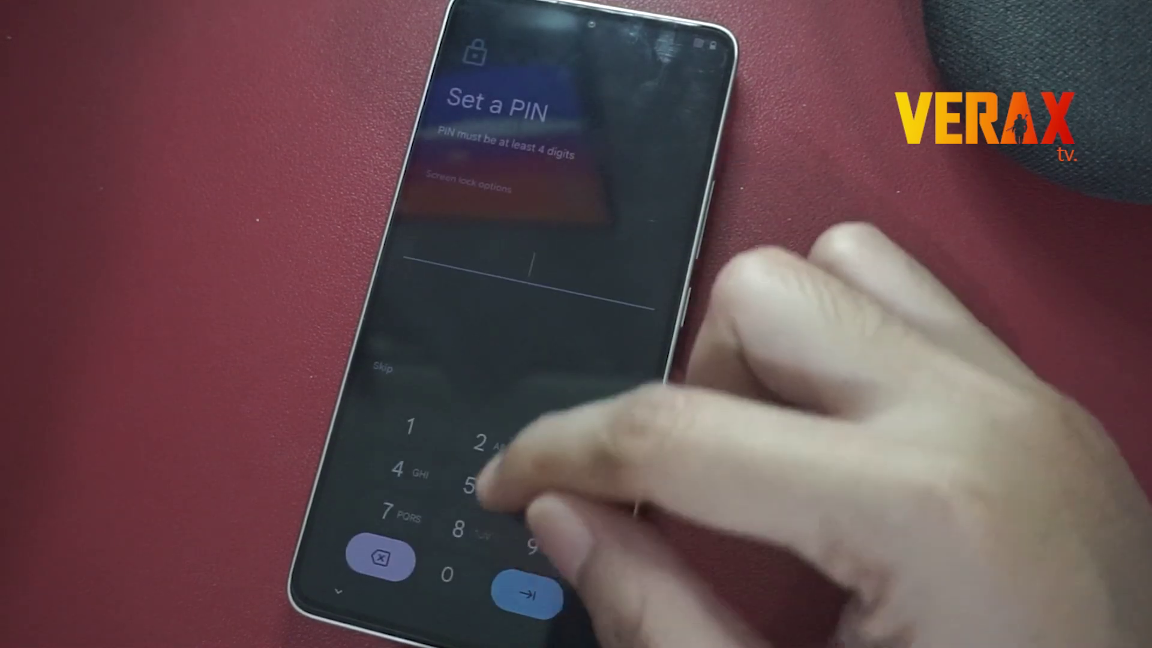
Skip the PIN, fingerprint and face setup, and complete the remaining setup pages to reach the home screen
click(382, 367)
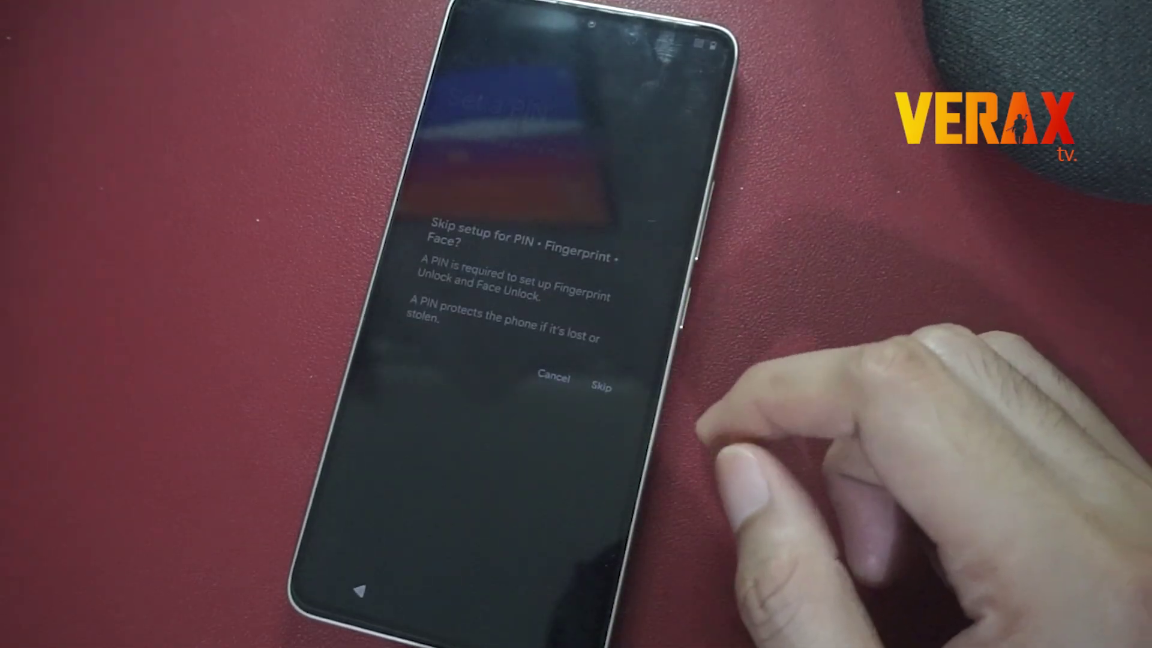
click(601, 386)
click(546, 594)
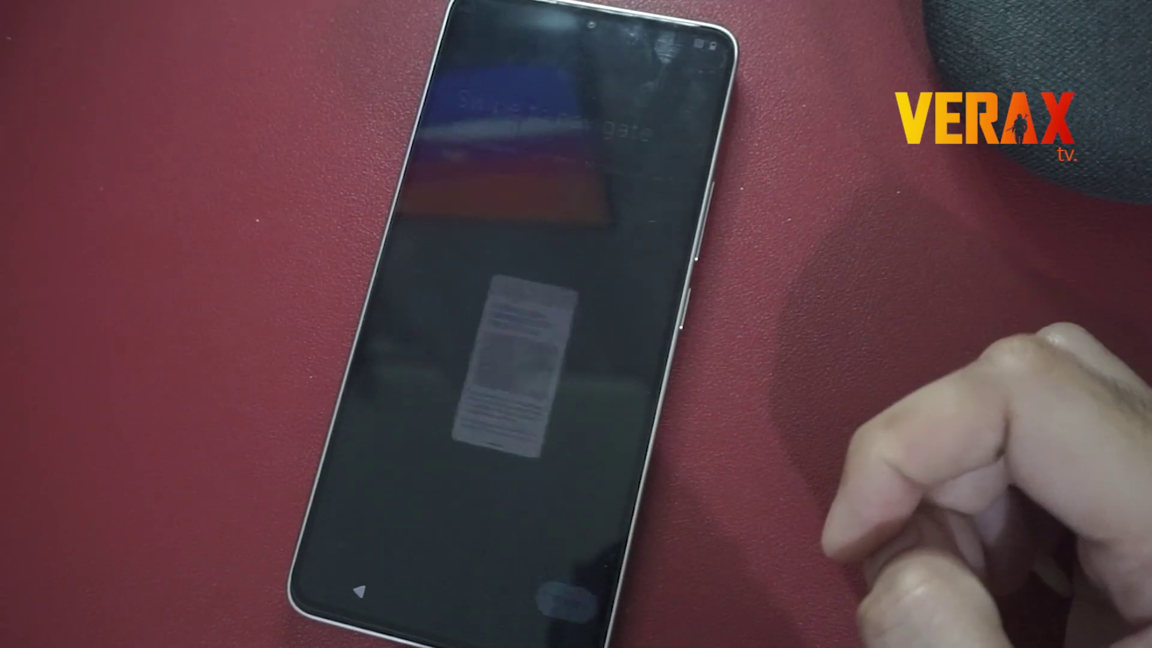
click(339, 545)
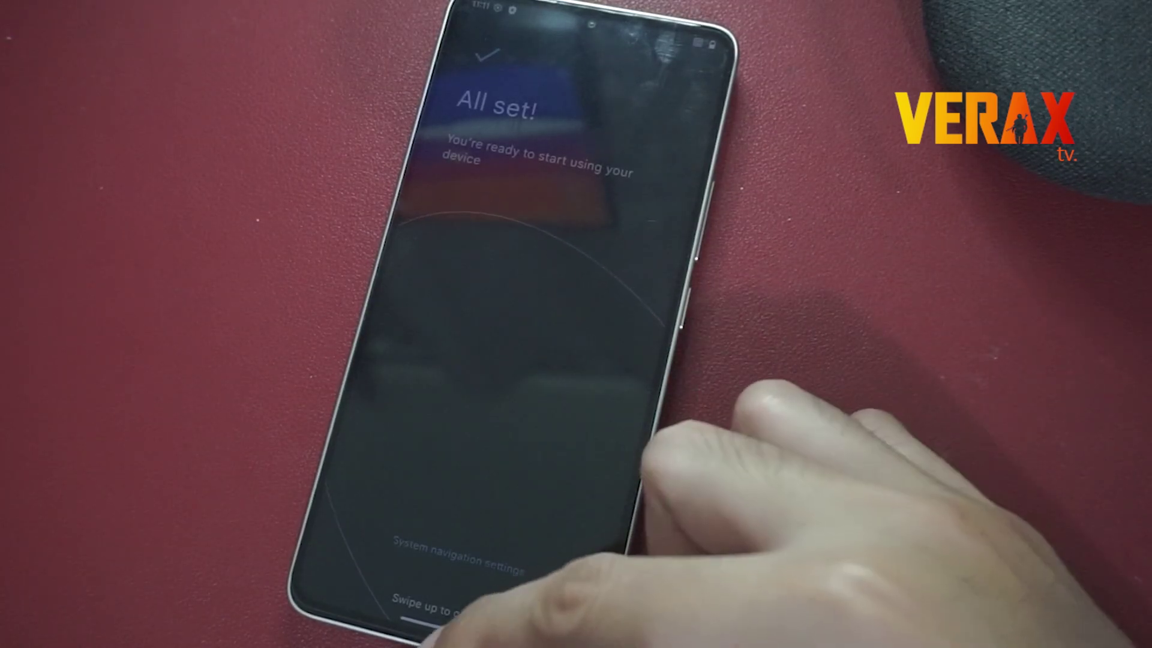
drag(456, 621, 528, 420)
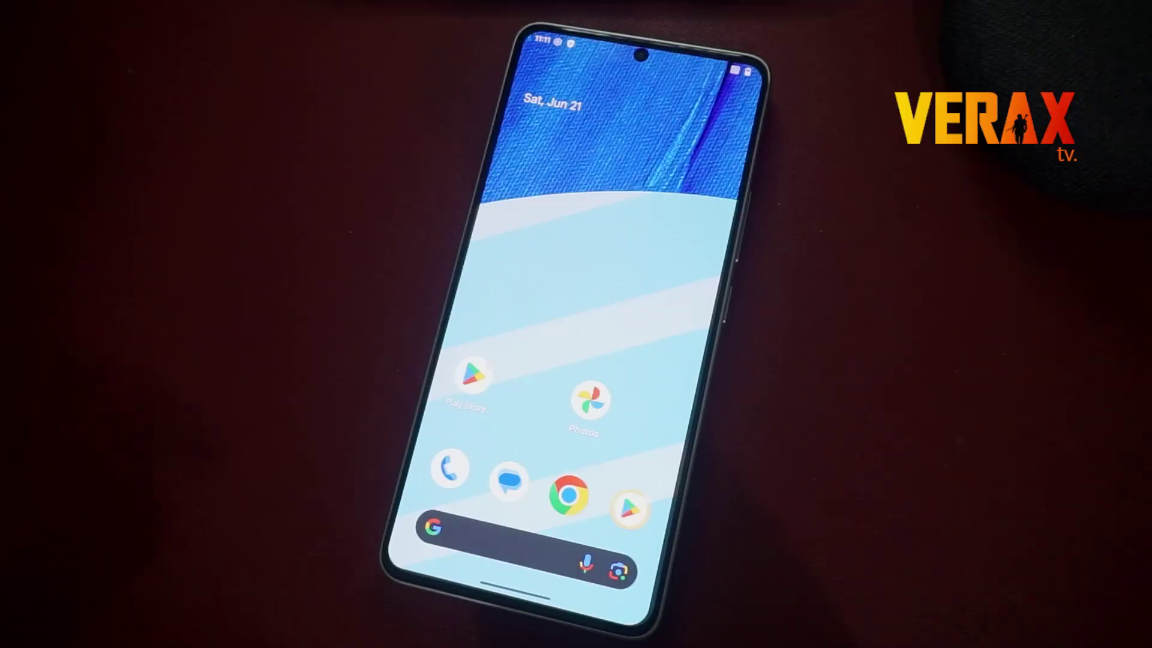
Open the Play Store on the new system and return to the home screen
click(473, 375)
drag(420, 342, 462, 348)
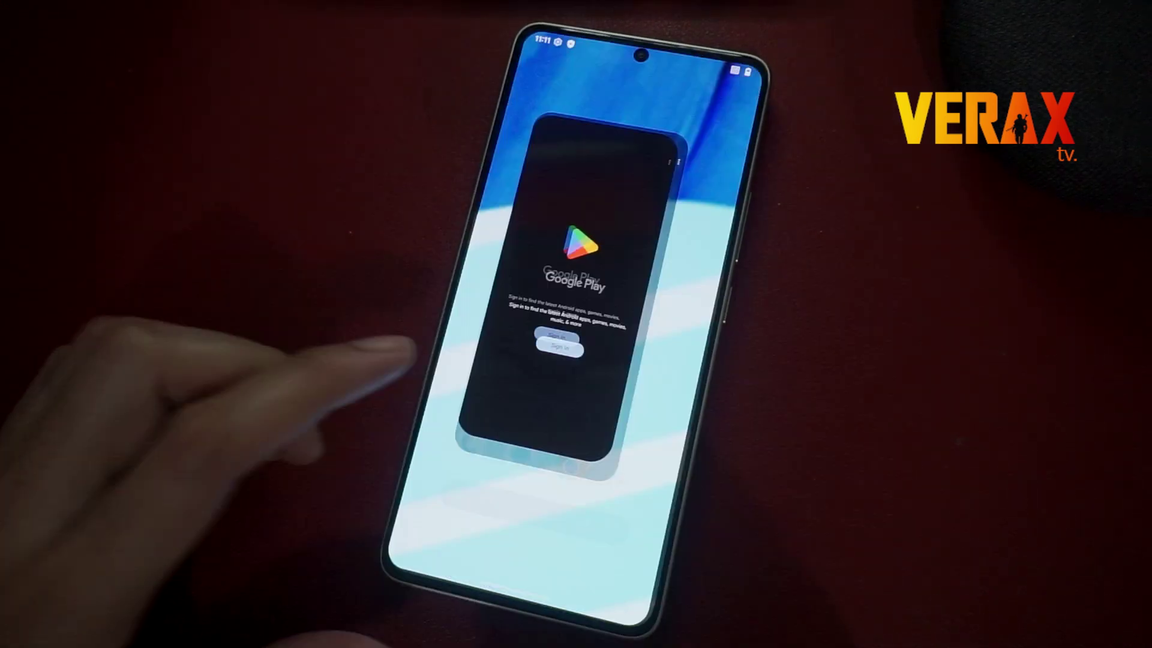
Show all installed apps and open Settings at the About phone entry
drag(514, 385, 438, 246)
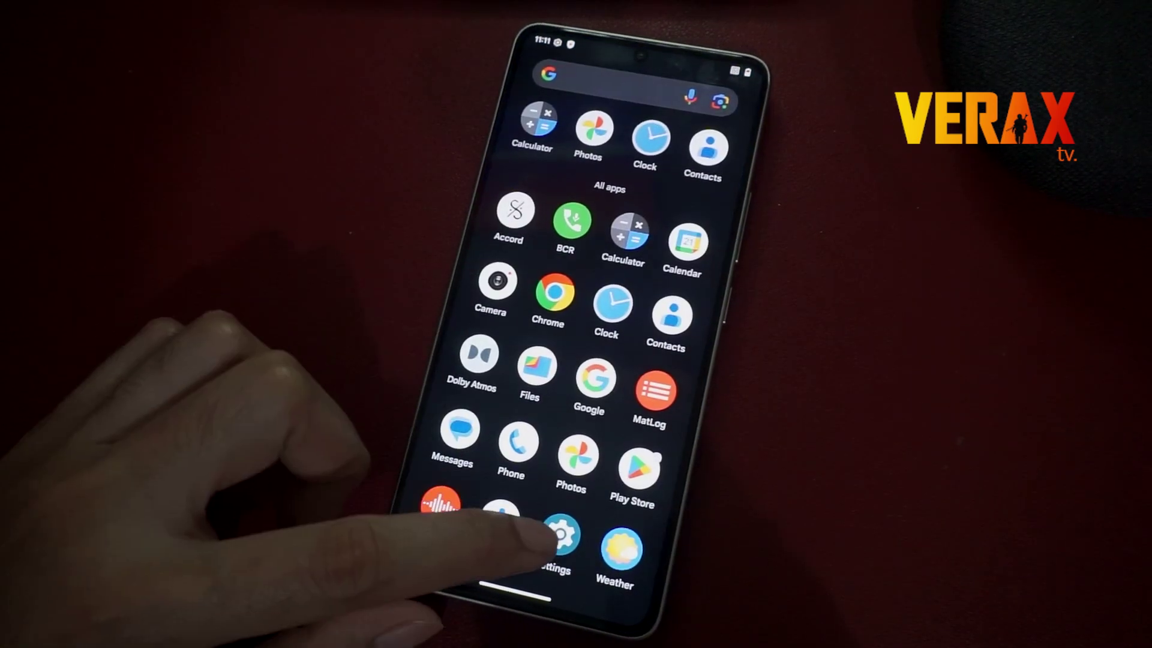
click(558, 535)
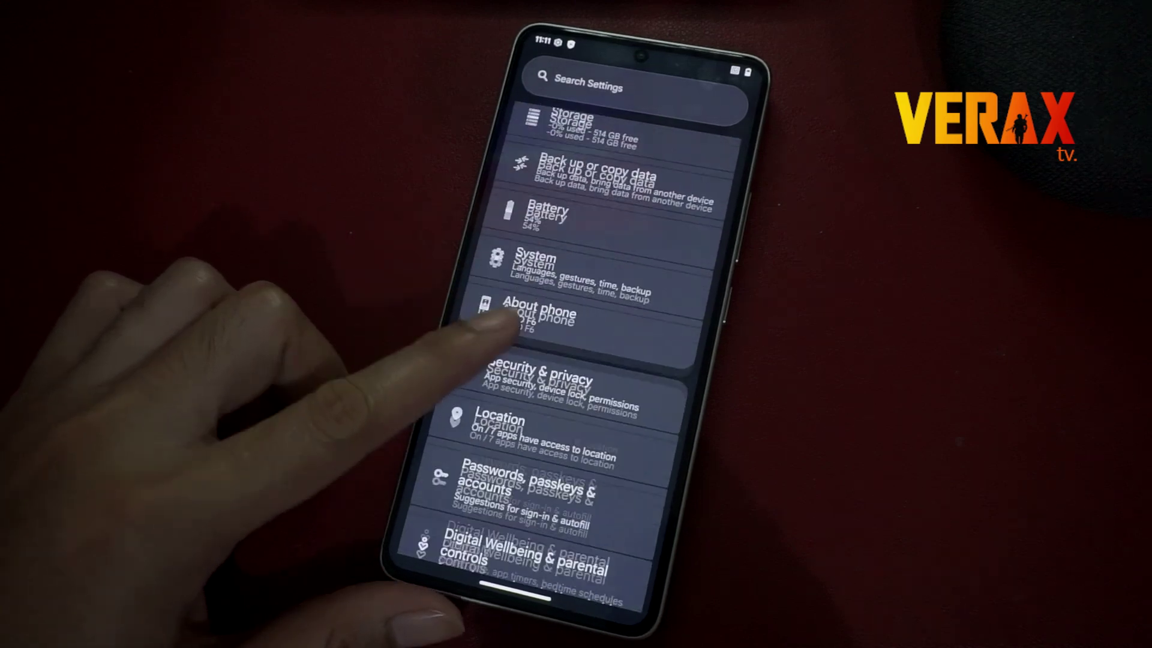